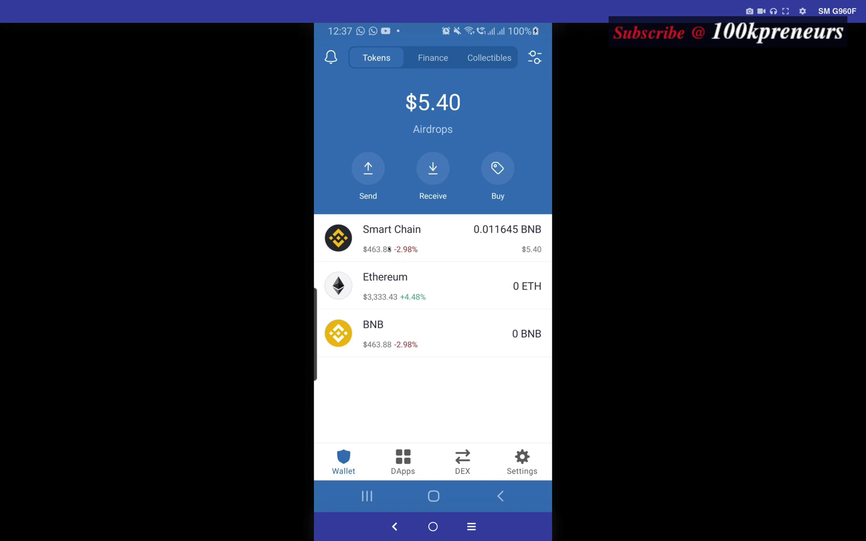
Step: Open the receive details for Smart Chain and copy its wallet address
click(430, 172)
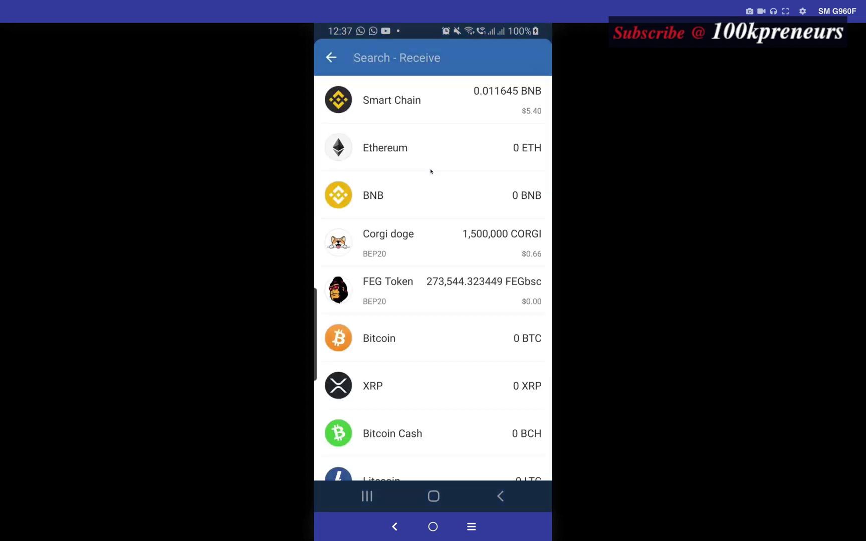
click(408, 103)
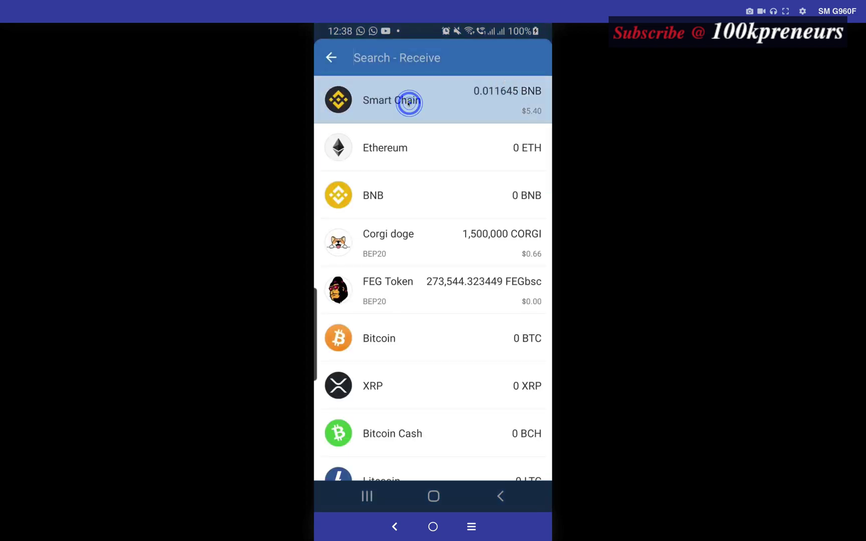
click(372, 425)
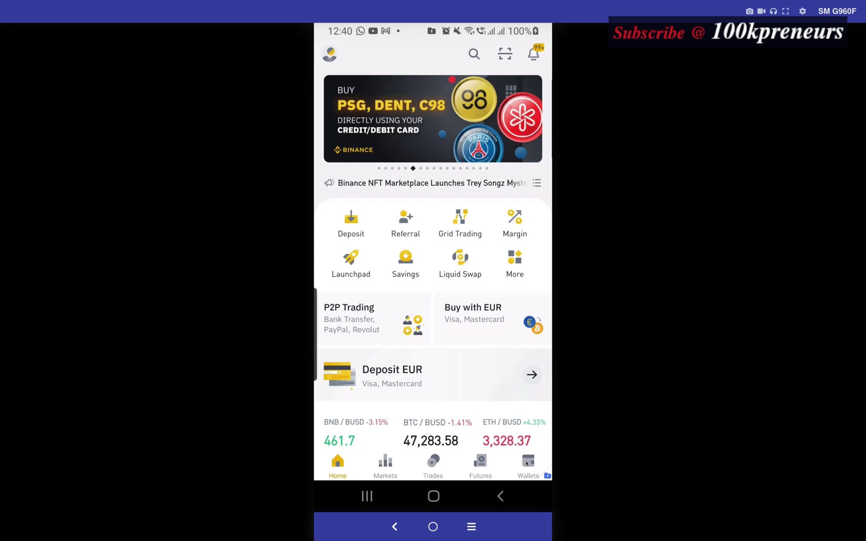
Step: In Binance, start a withdrawal from the wallets overview and choose BNB as the coin
click(527, 464)
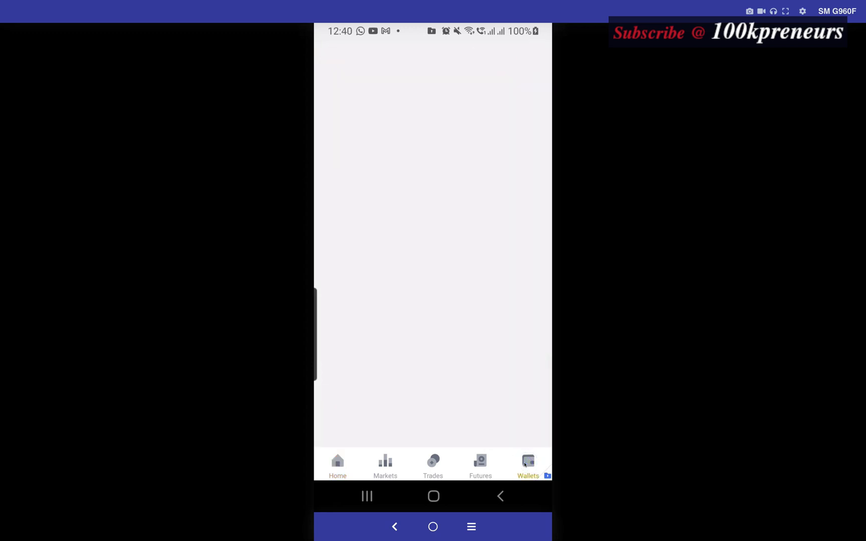
click(429, 149)
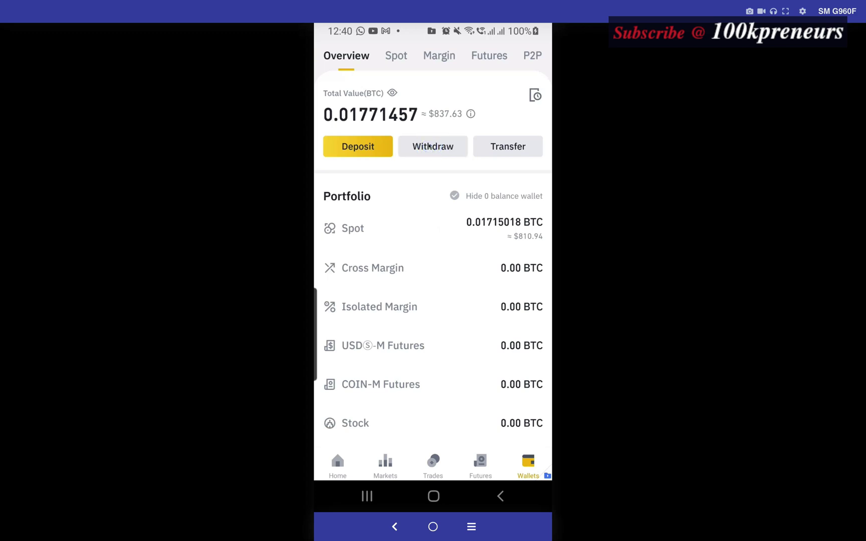
text(bnb)
click(379, 120)
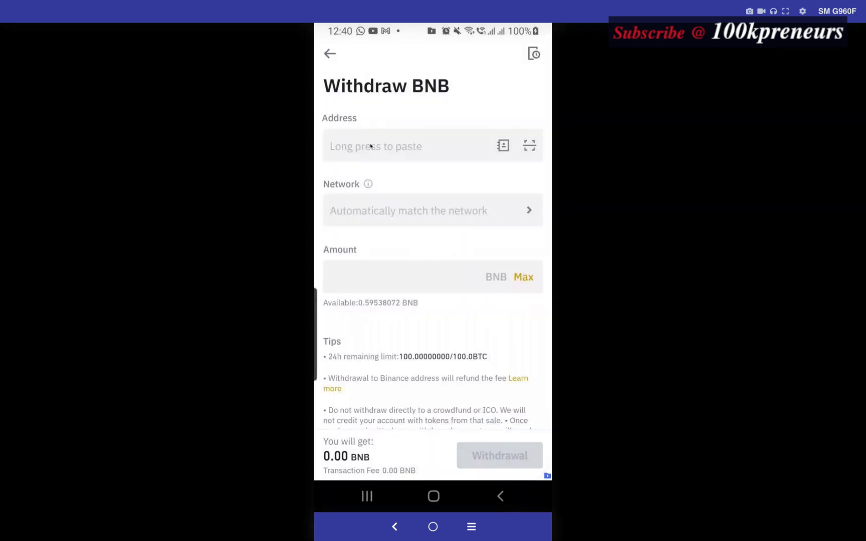
Step: Paste the copied Smart Chain wallet address as the BNB withdrawal destination and review the matched network and its notice
click(369, 145)
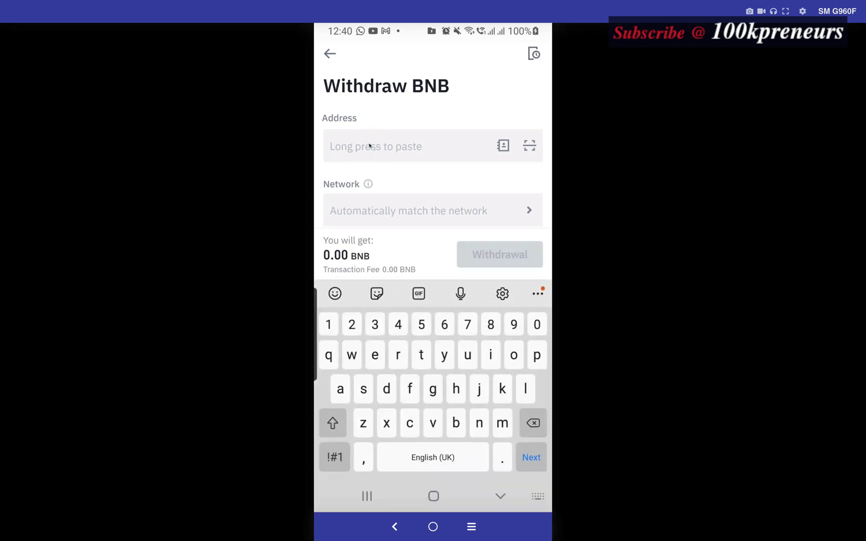
key(ctrl+v)
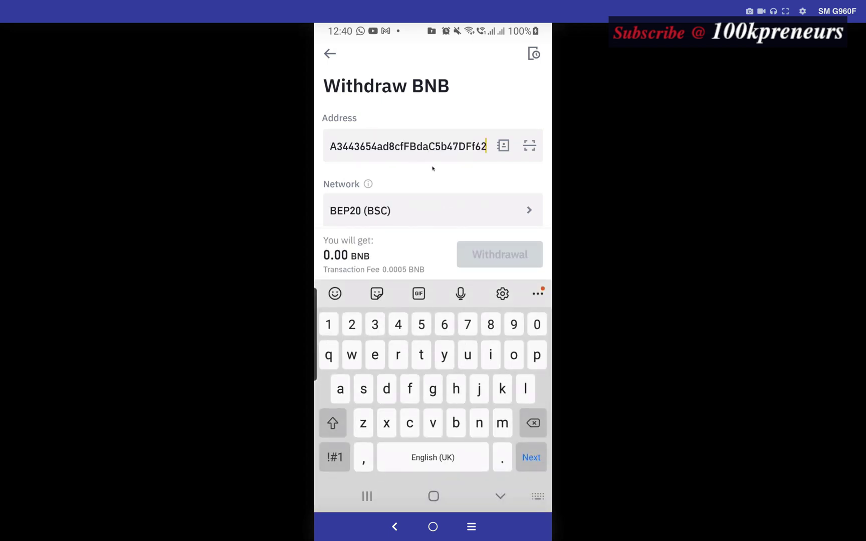
scroll(382, 126, down, 2)
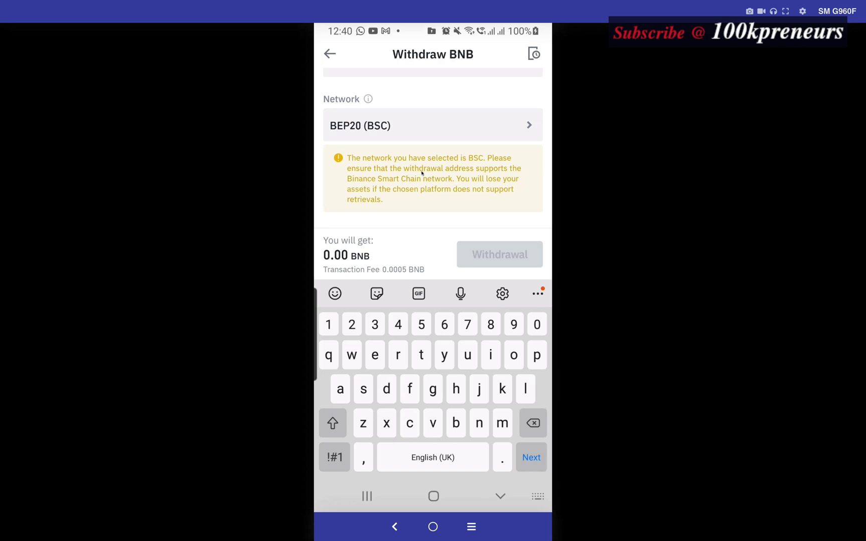
scroll(421, 172, up, 2)
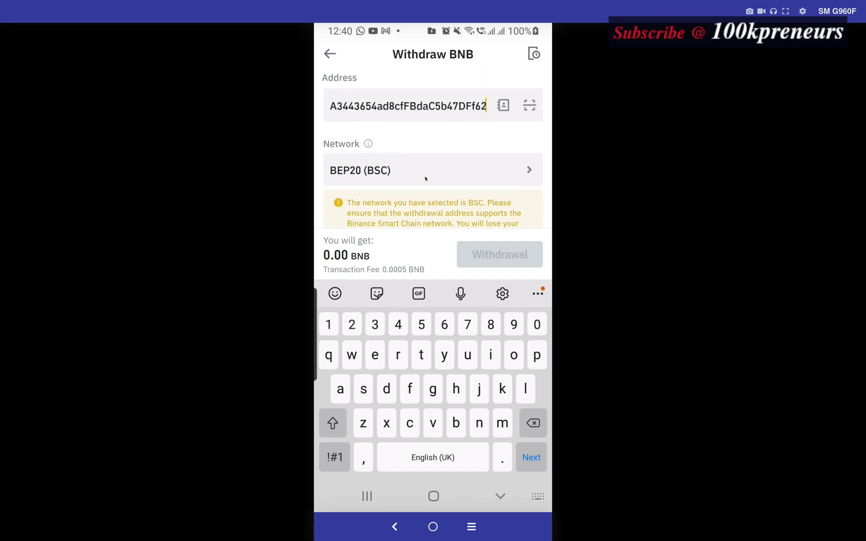
scroll(428, 189, down, 5)
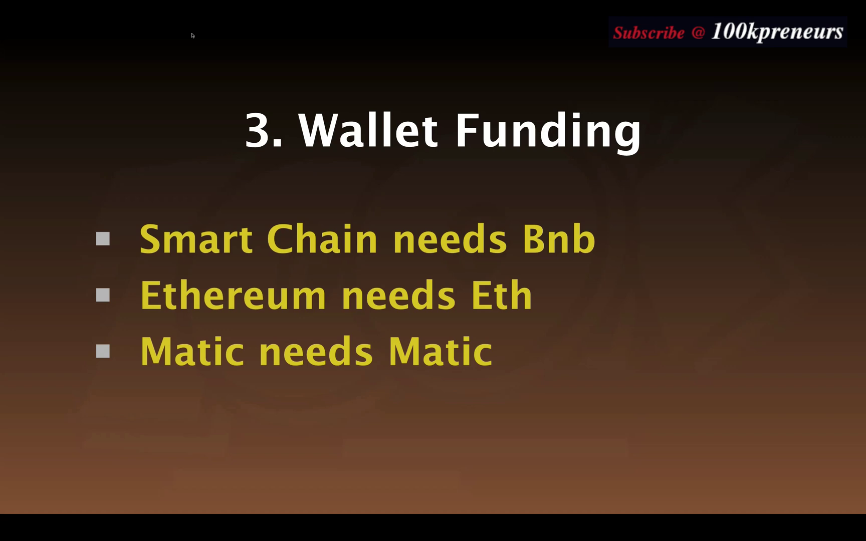
key(Right)
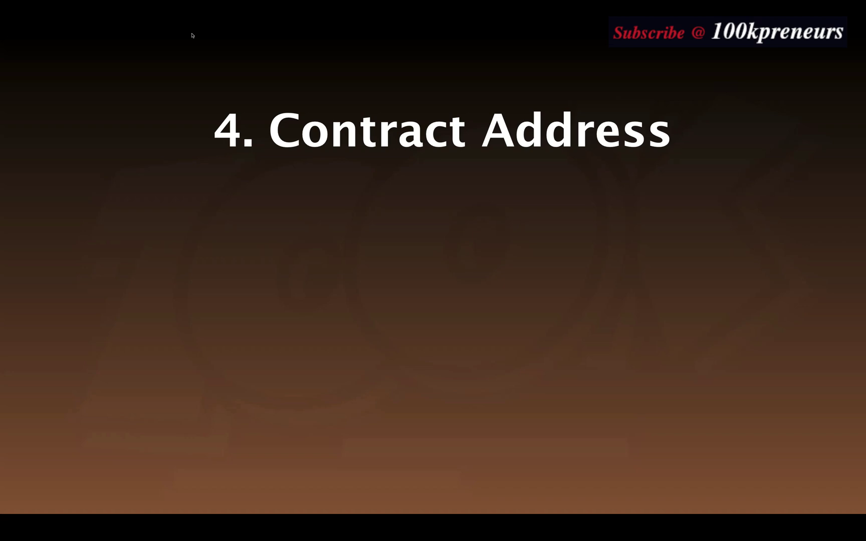
key(space)
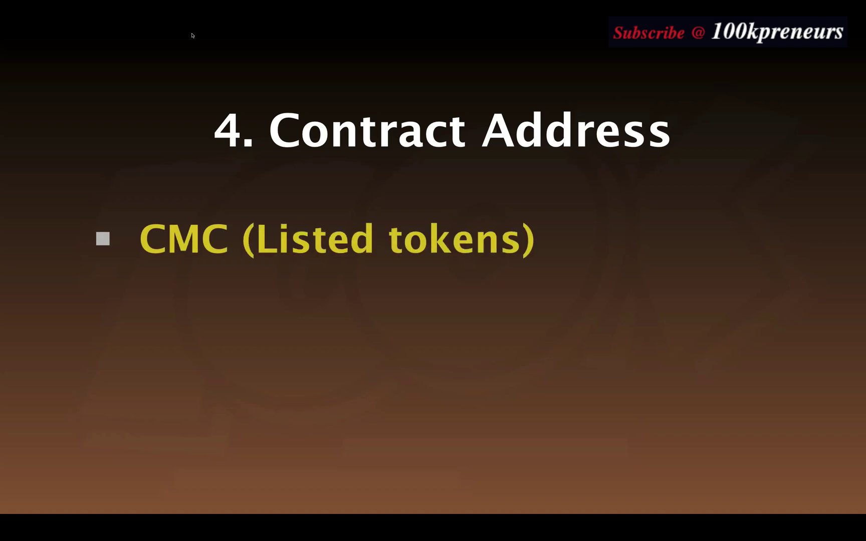
key(space)
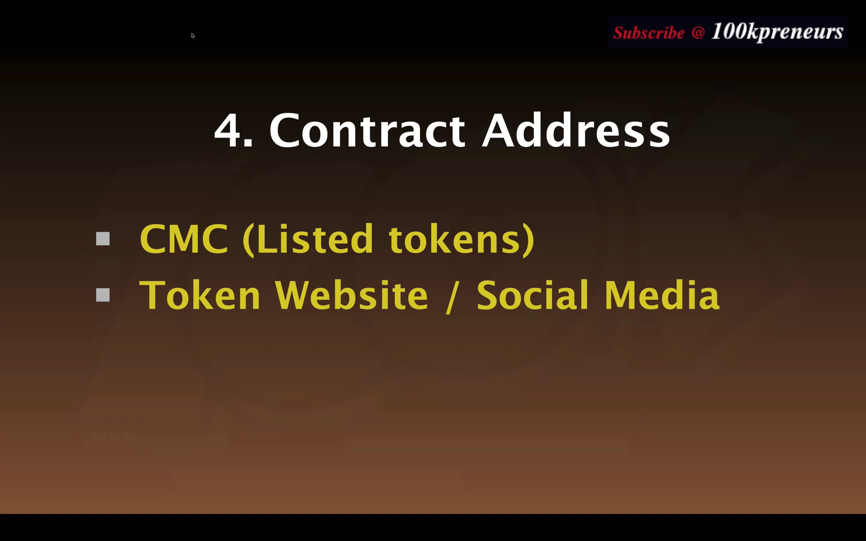
key(space)
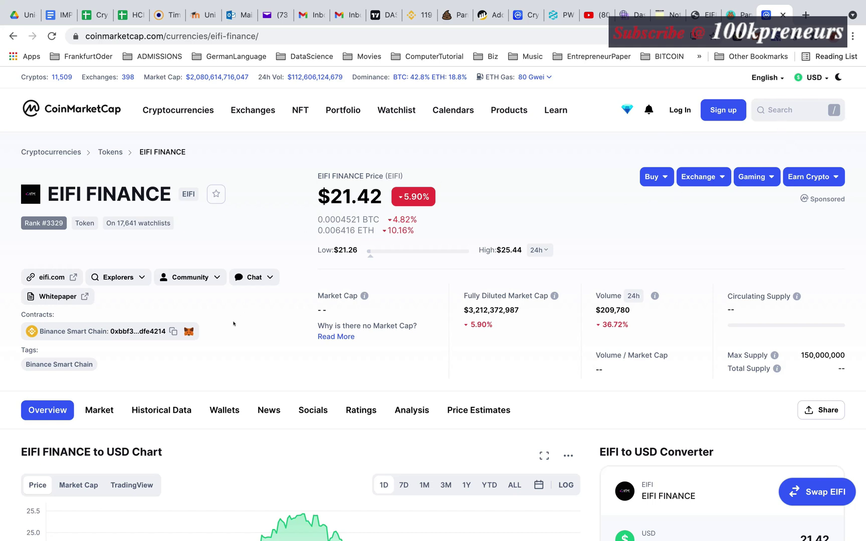
scroll(229, 351, down, 3)
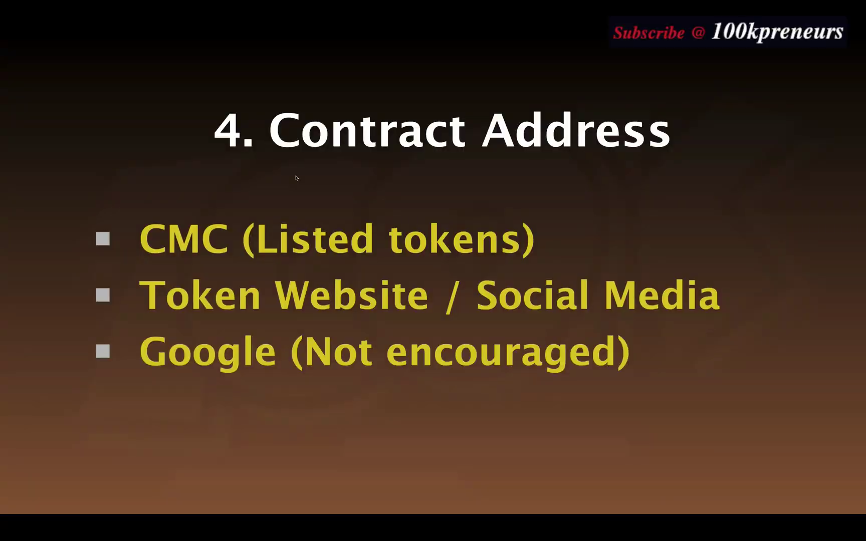
key(Right)
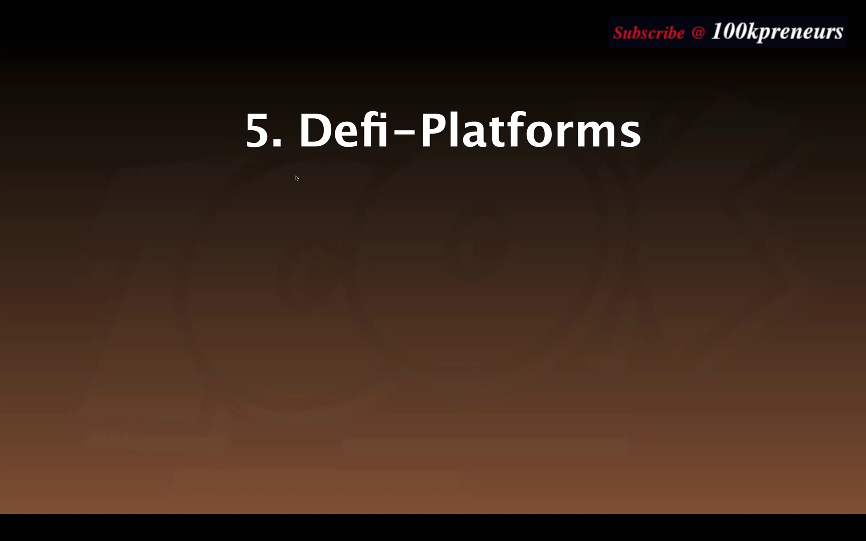
key(Right)
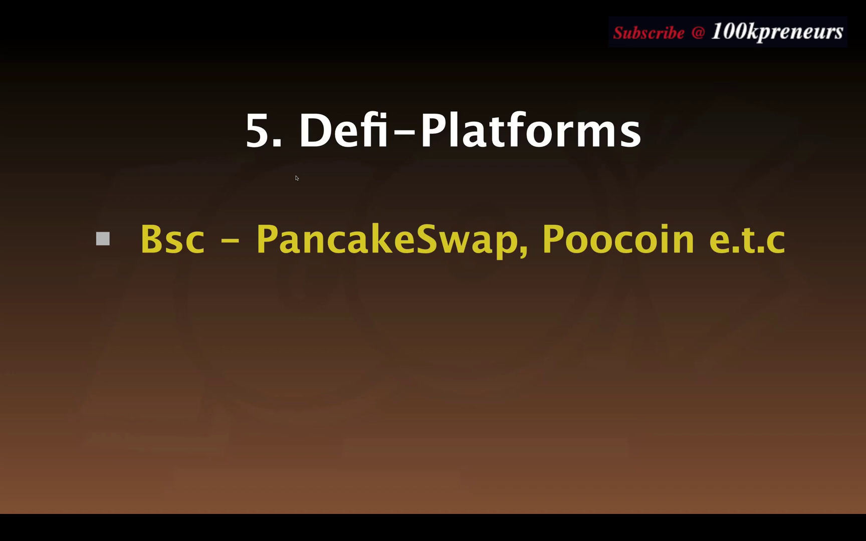
key(Right)
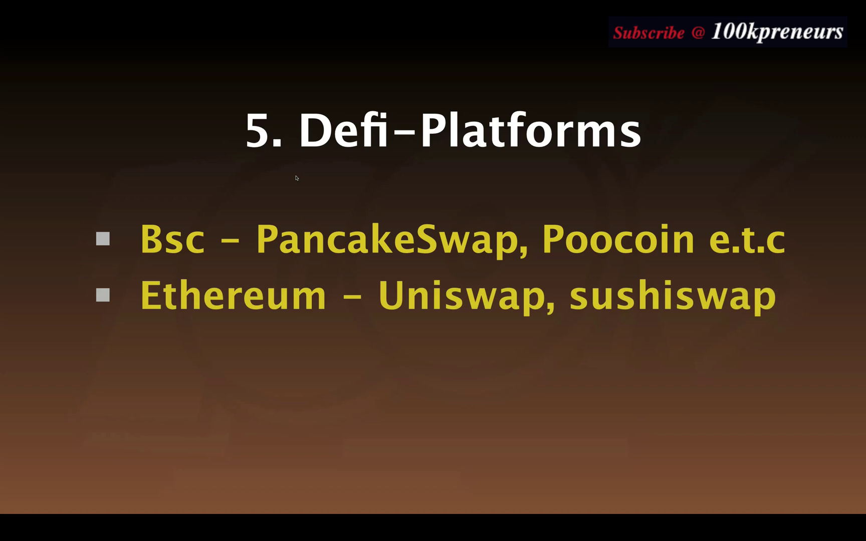
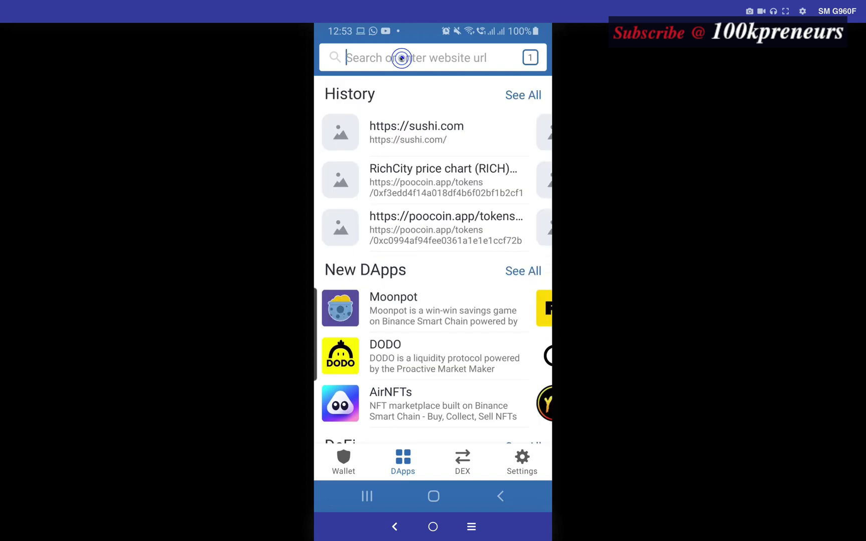
Step: Open pancakeswap.finance in Trust Wallet's DApps browser
text(pan)
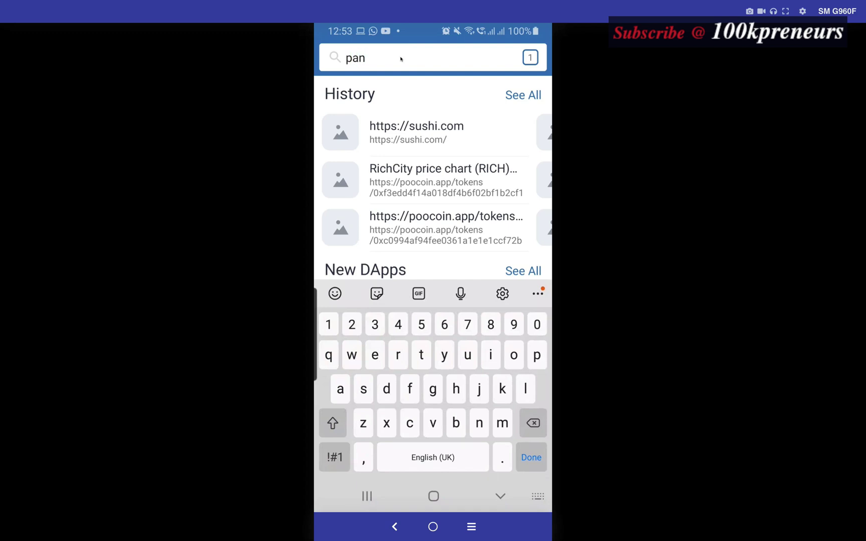
text(cakeswap.finance)
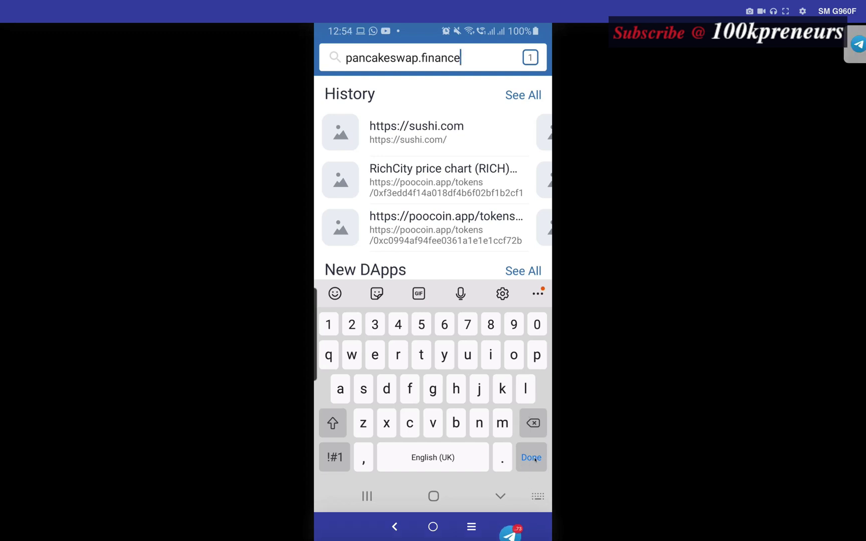
click(533, 457)
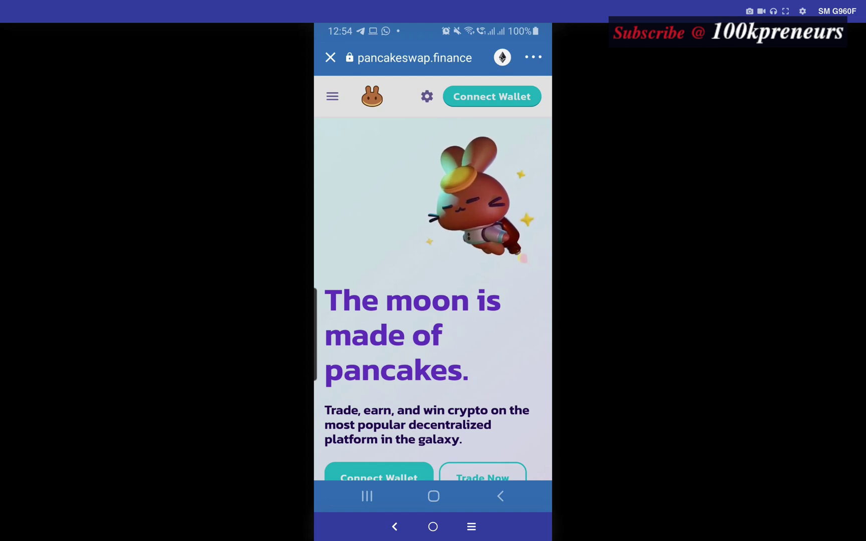
Step: Switch the site's network to Smart Chain and connect PancakeSwap to Trust Wallet
click(502, 57)
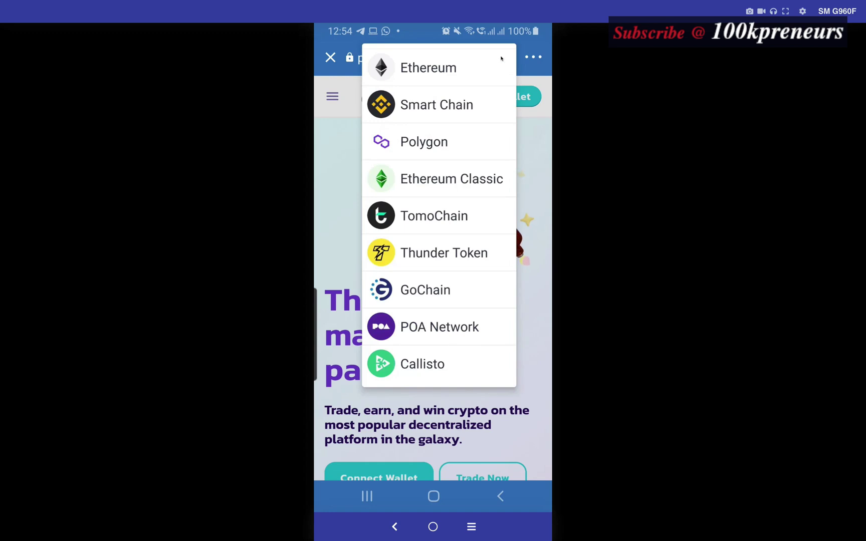
click(441, 105)
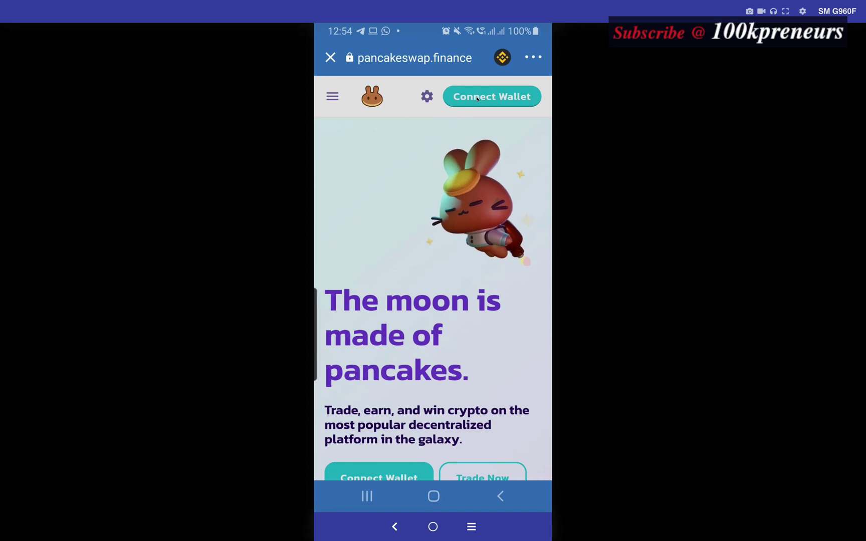
click(476, 98)
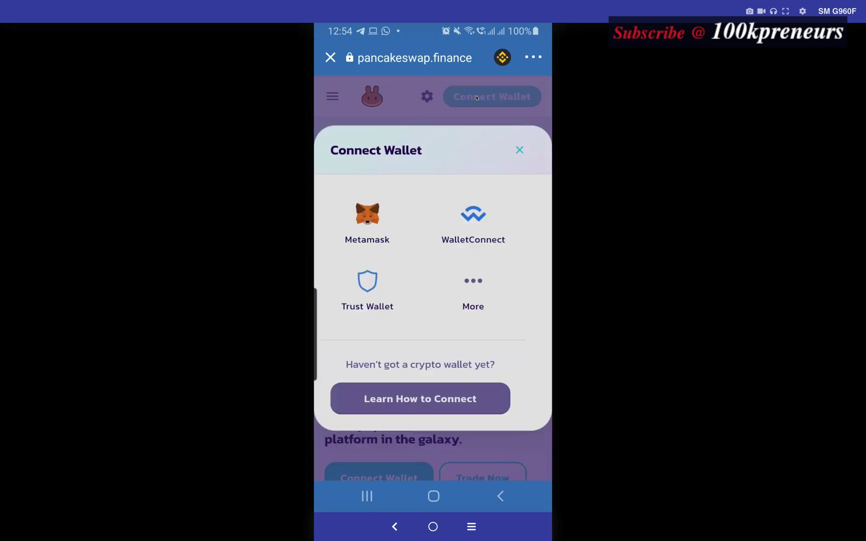
click(366, 284)
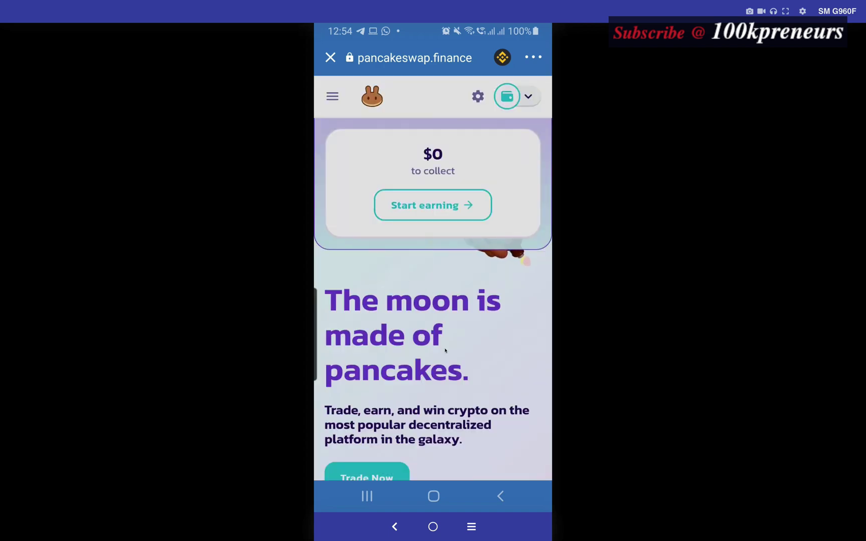
Step: Go to PancakeSwap's Exchange page for trading tokens
scroll(445, 350, down, 7)
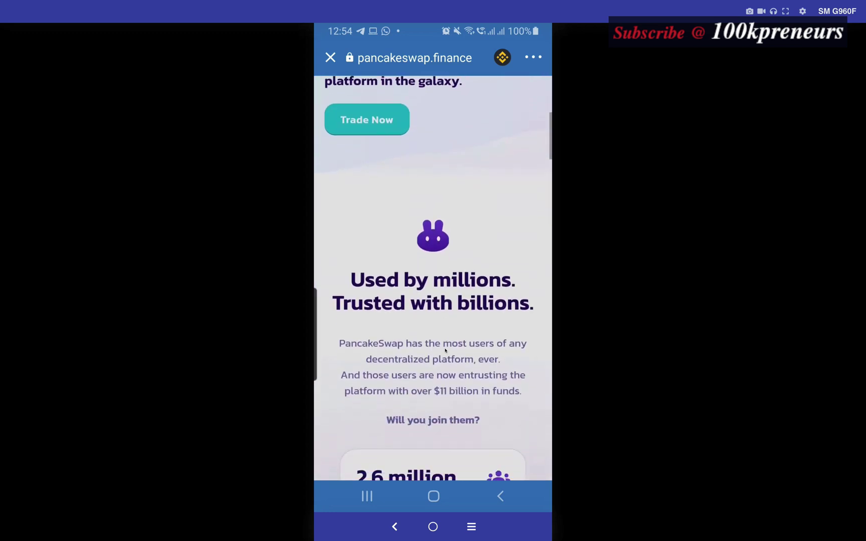
scroll(445, 351, up, 7)
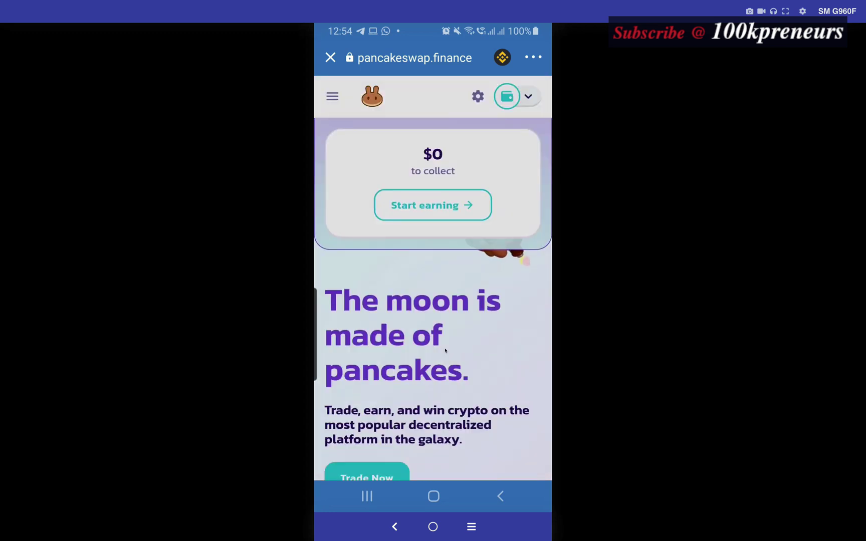
click(331, 96)
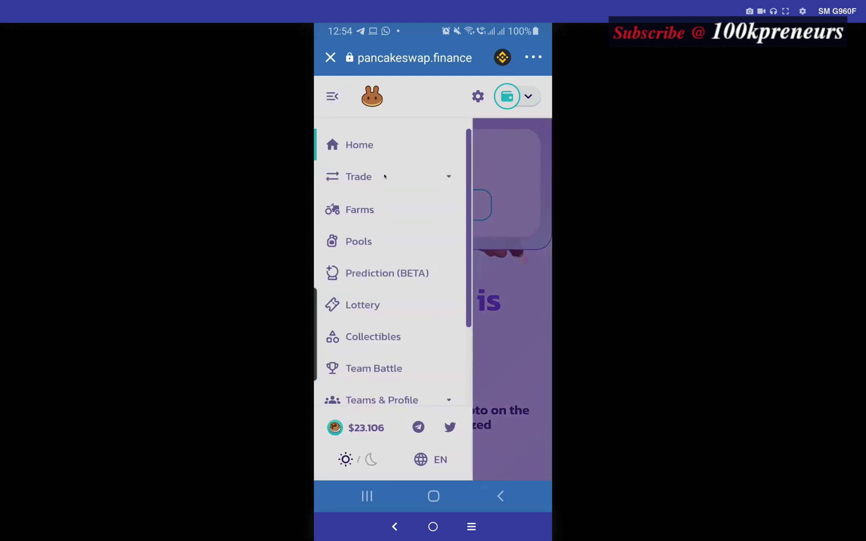
click(385, 176)
click(356, 212)
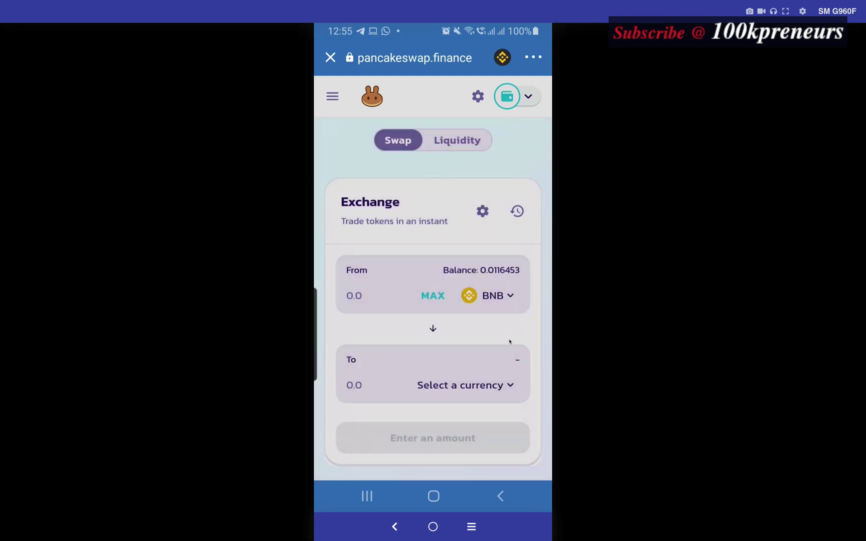
Step: Look up the currency to receive by pasting the EIFI contract address into the token search
scroll(510, 341, down, 2)
scroll(507, 339, up, 2)
scroll(506, 349, down, 2)
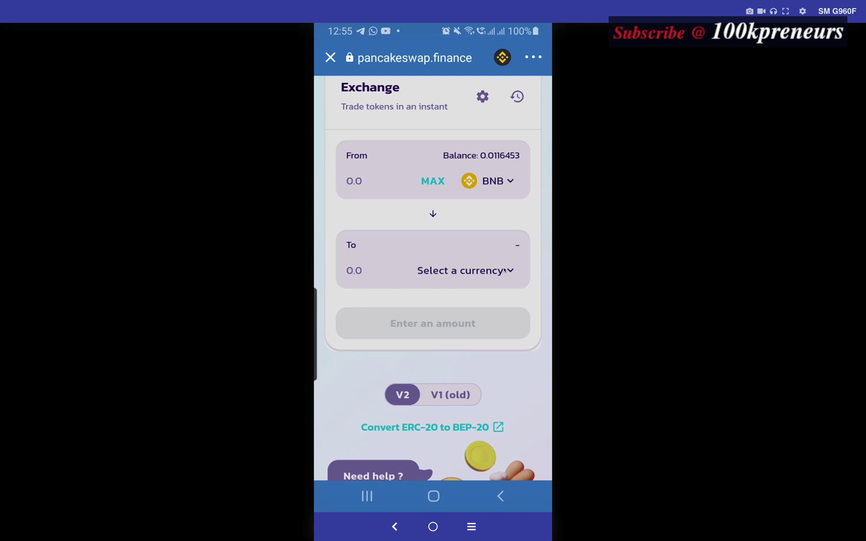
click(505, 270)
click(508, 270)
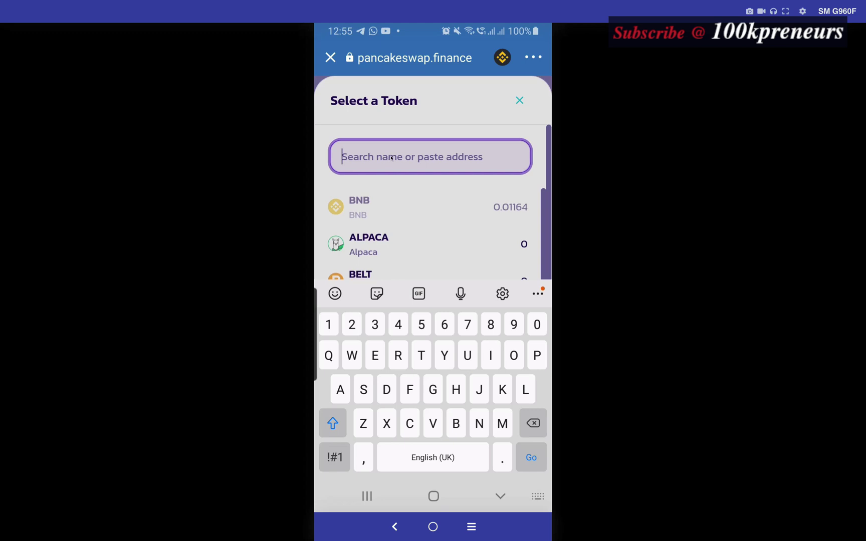
click(425, 158)
click(348, 126)
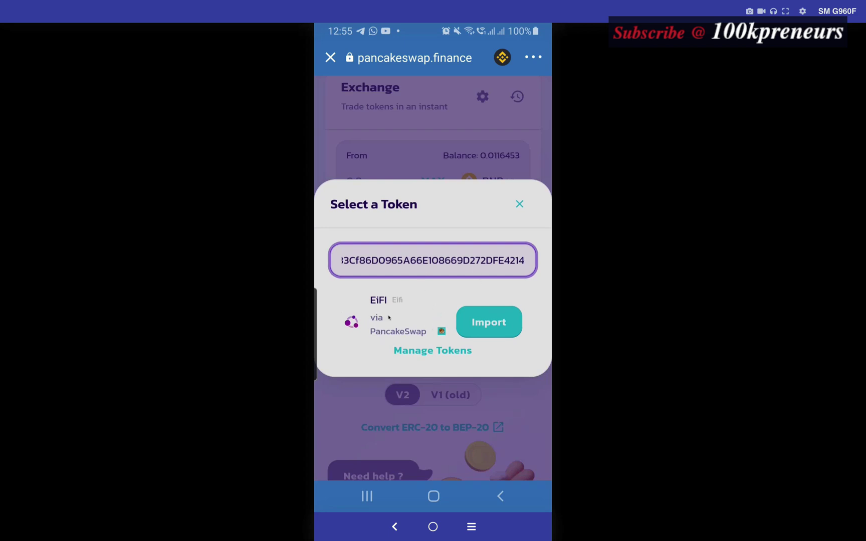
Step: Import the EiFI token into PancakeSwap as the currency to receive, acknowledging the import risk notice
click(484, 325)
click(341, 435)
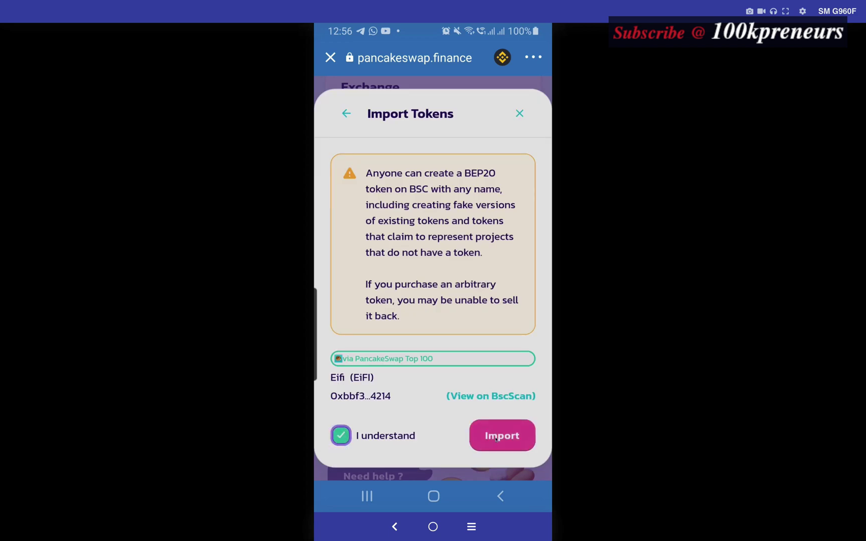
click(499, 435)
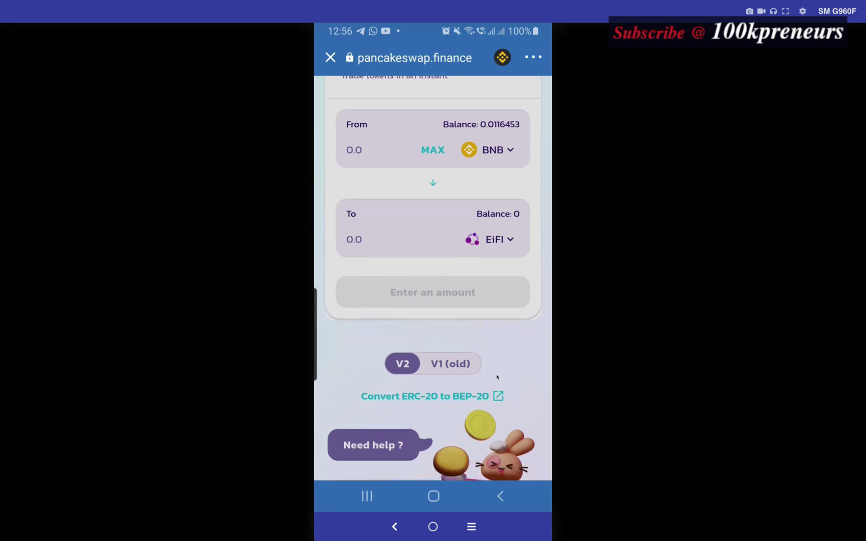
Step: Set the amount of BNB to swap for EiFI to 0.001
scroll(358, 297, up, 3)
scroll(398, 323, down, 3)
click(353, 149)
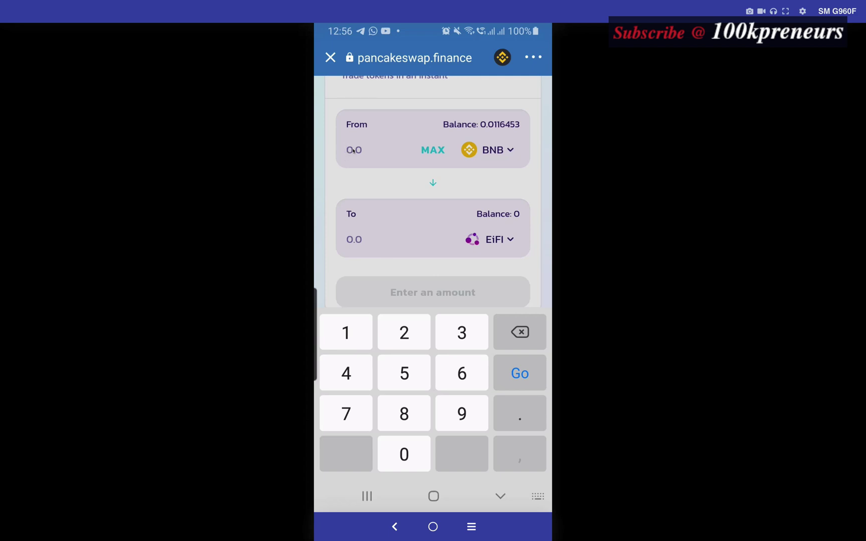
text(0.001)
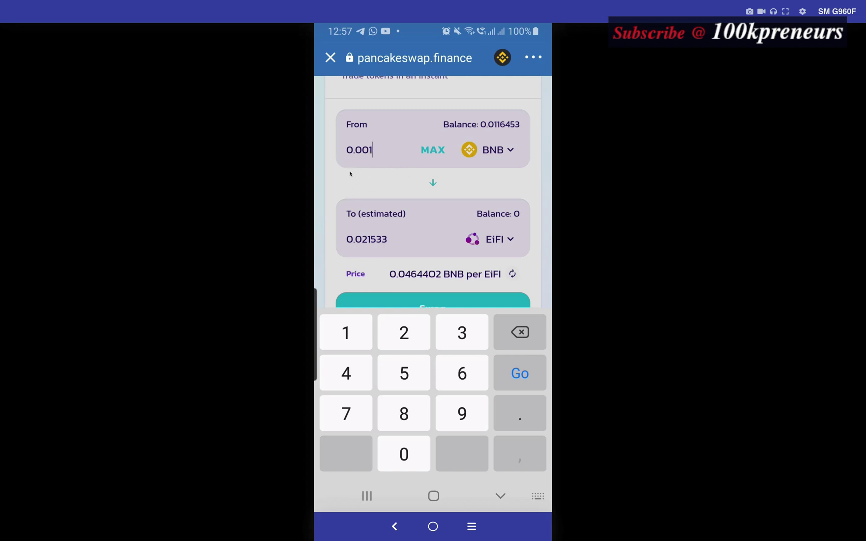
click(478, 183)
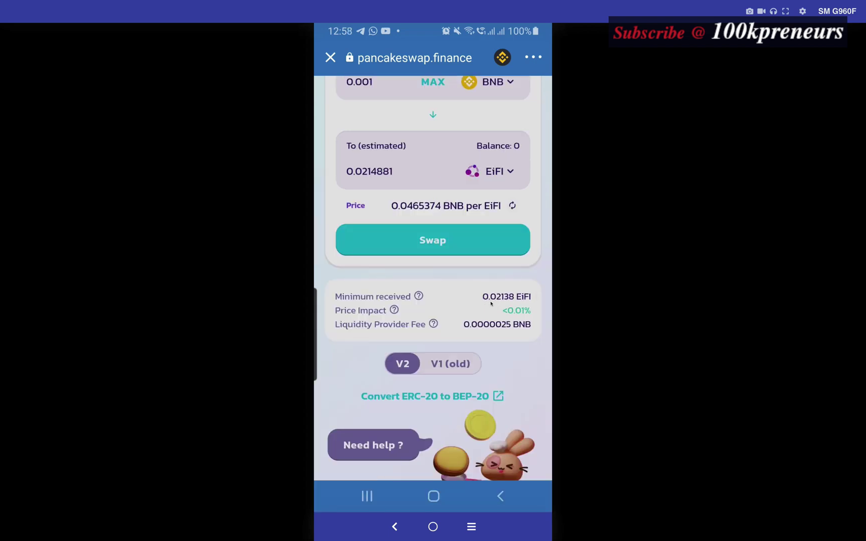
Step: Swap the BNB for EiFI, approve the smart contract call in the wallet and dismiss the transaction receipt
scroll(491, 303, up, 3)
scroll(506, 280, down, 3)
click(434, 240)
click(429, 414)
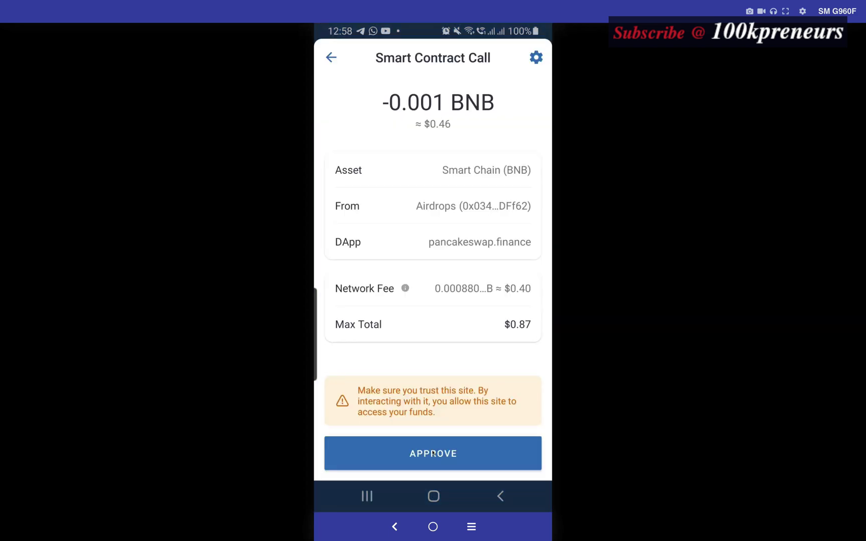
click(433, 453)
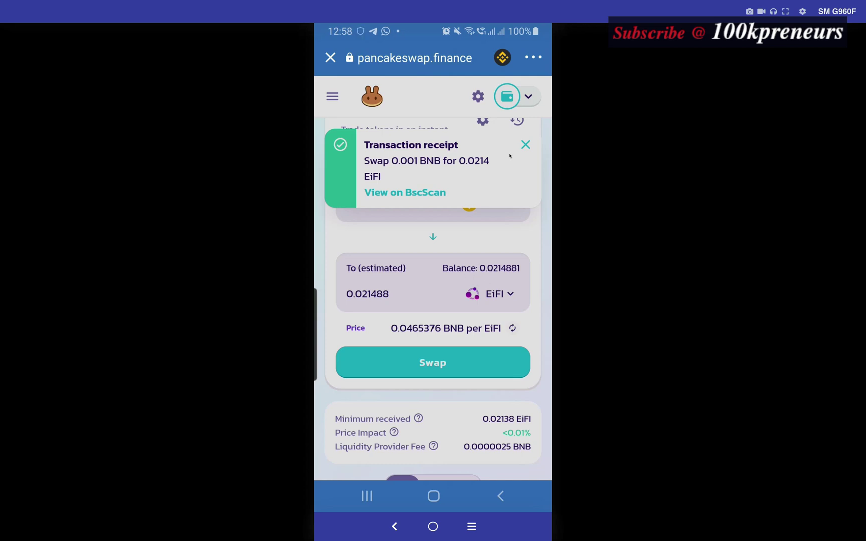
click(525, 144)
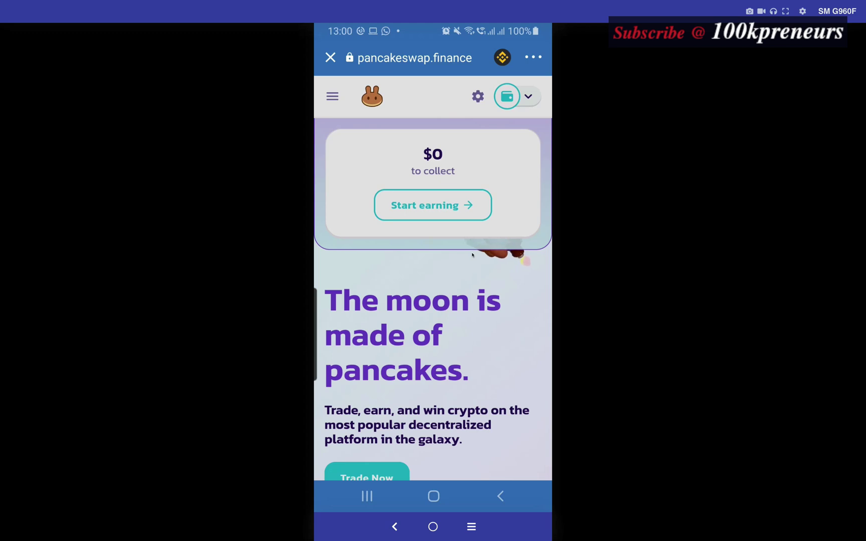
Step: Leave PancakeSwap for the wallet and search its token list with the pasted EIFI contract address
click(330, 57)
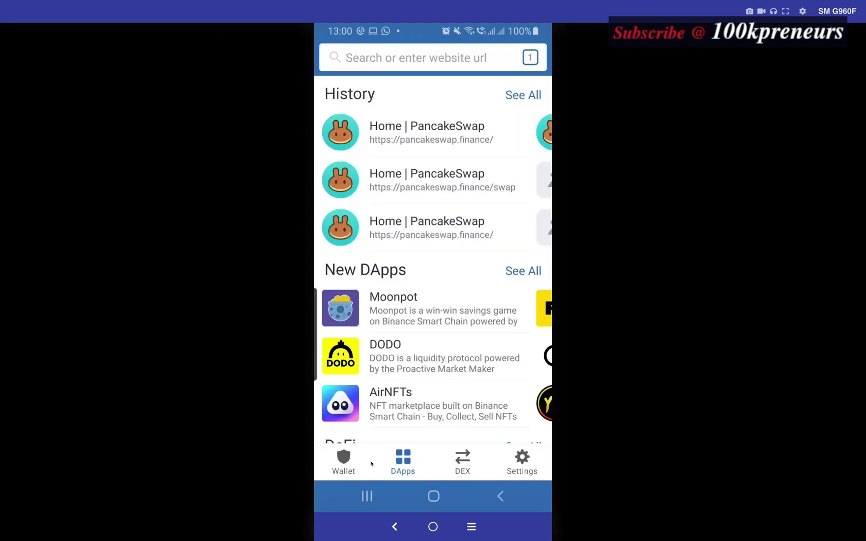
click(340, 461)
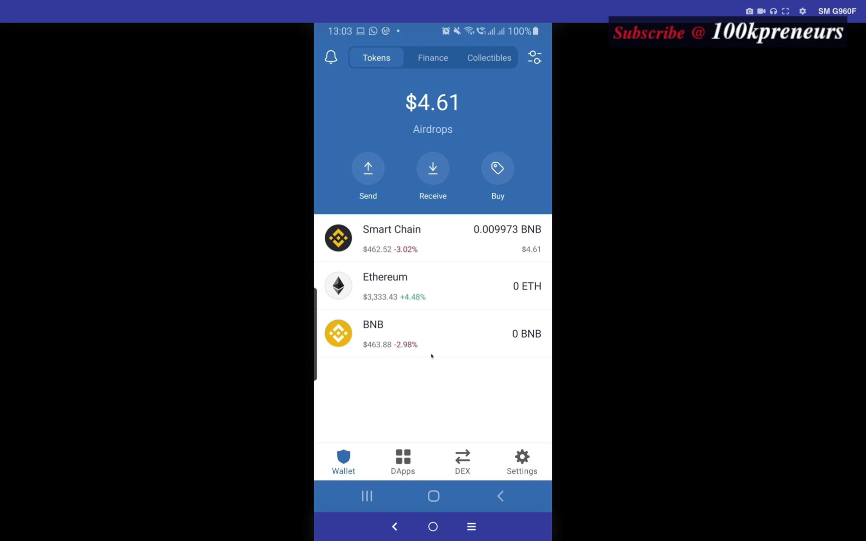
click(535, 58)
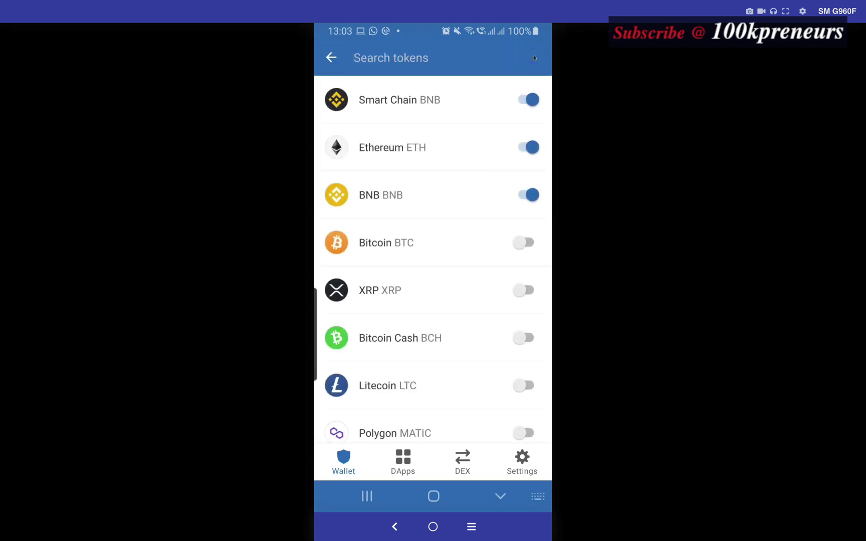
click(380, 59)
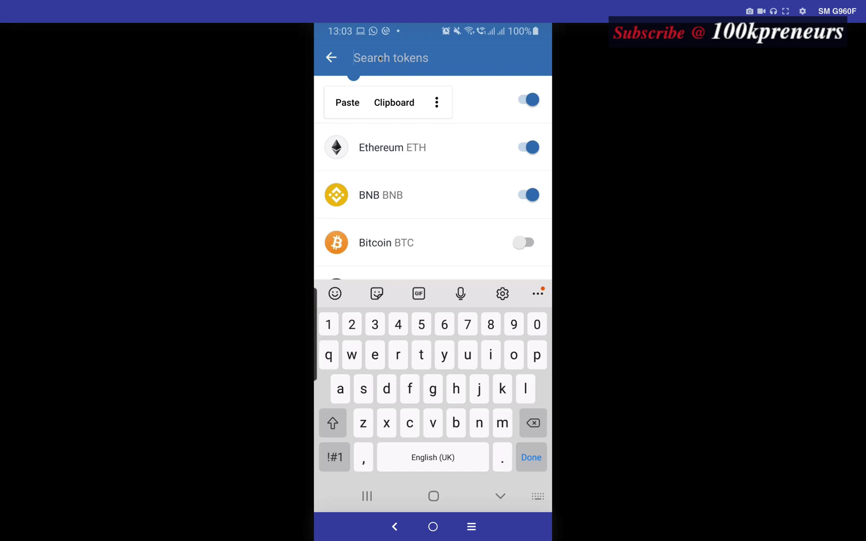
click(381, 58)
key(ctrl+v)
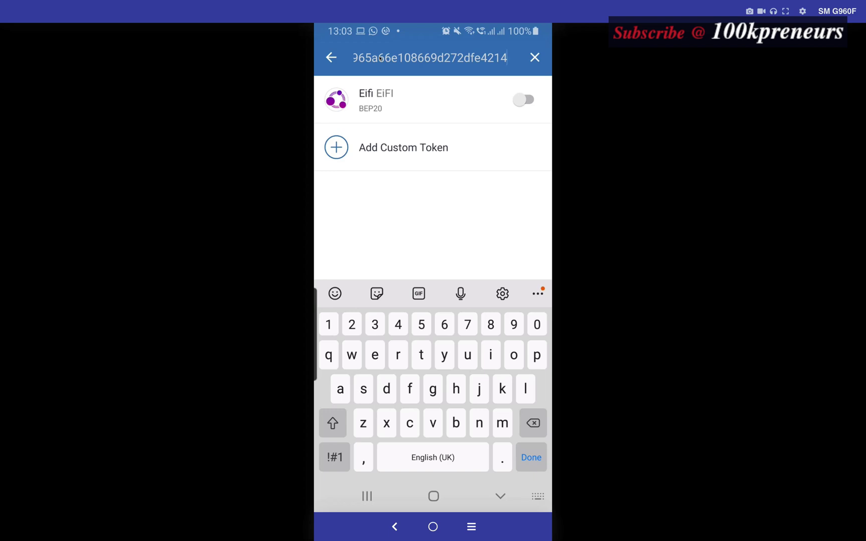
Step: Enable the Eifi BEP20 token for display and return to the wallet overview
click(523, 99)
click(500, 496)
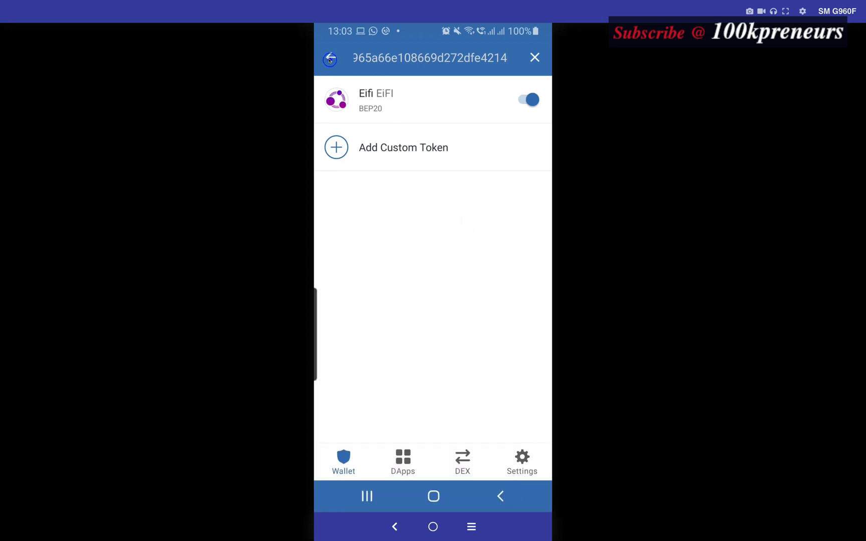
click(328, 67)
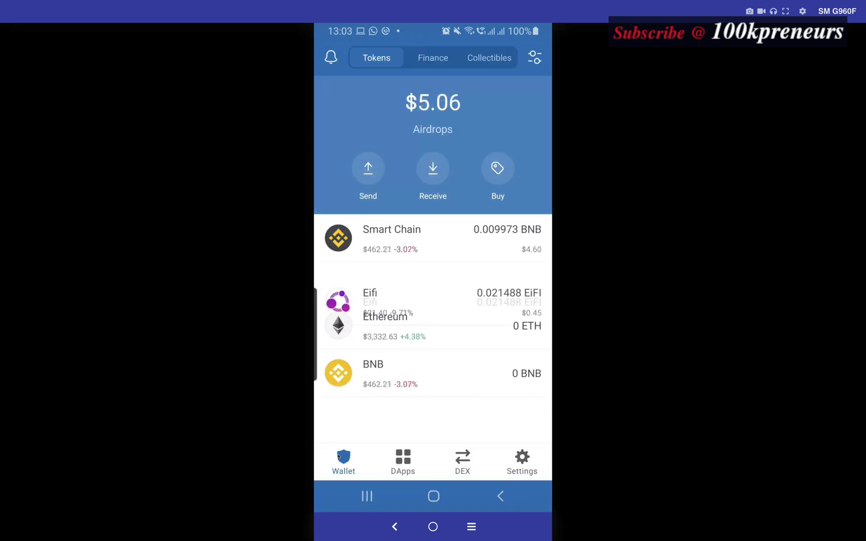
click(343, 456)
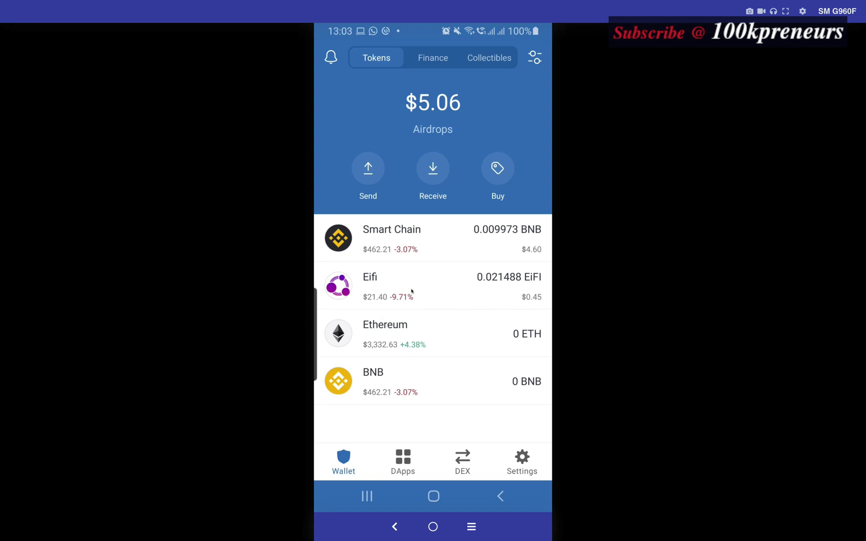
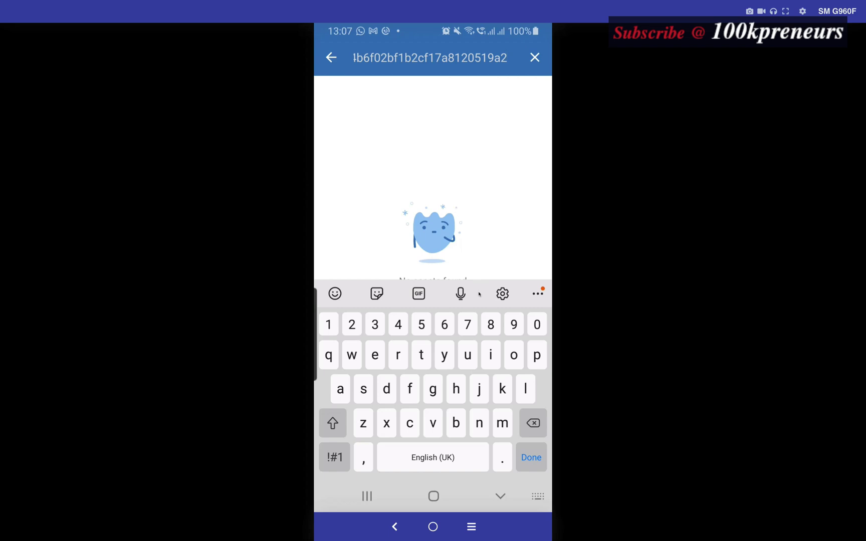
Step: Start adding a custom token on the Smart Chain network and paste its contract address
click(496, 495)
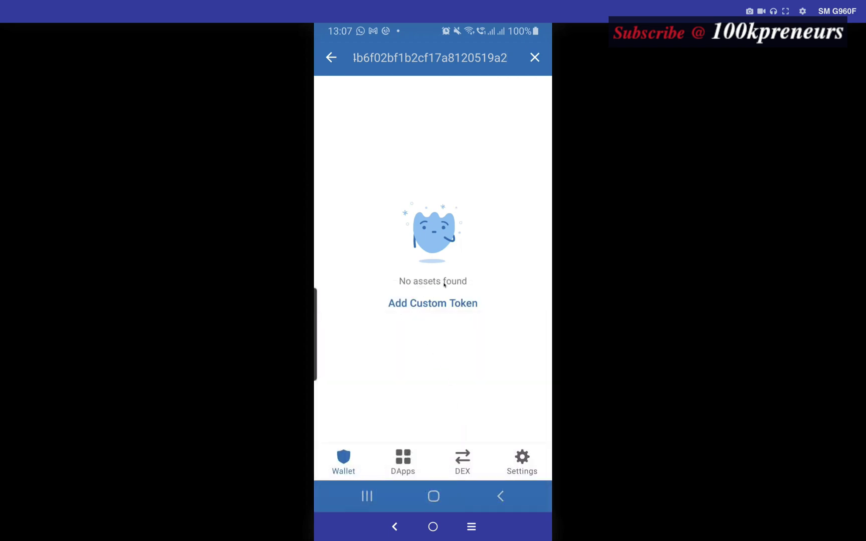
click(421, 304)
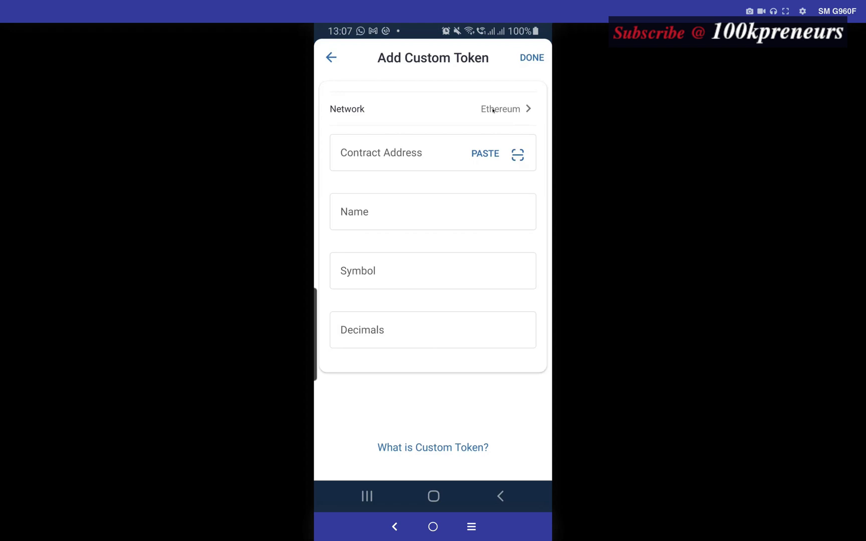
click(499, 108)
click(378, 99)
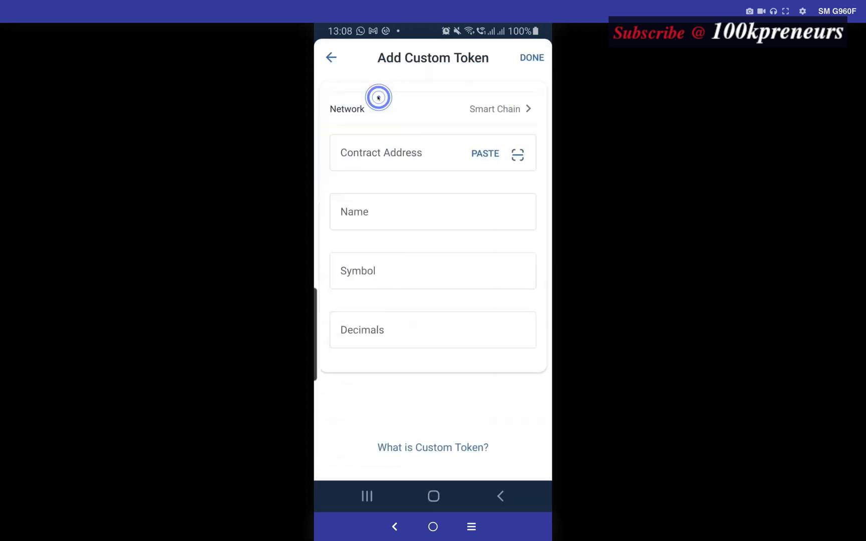
click(378, 156)
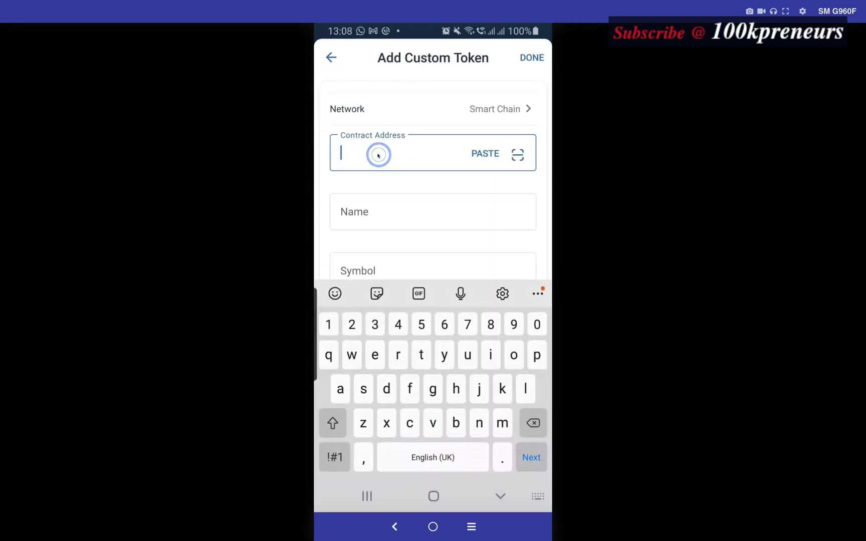
key(ctrl+v)
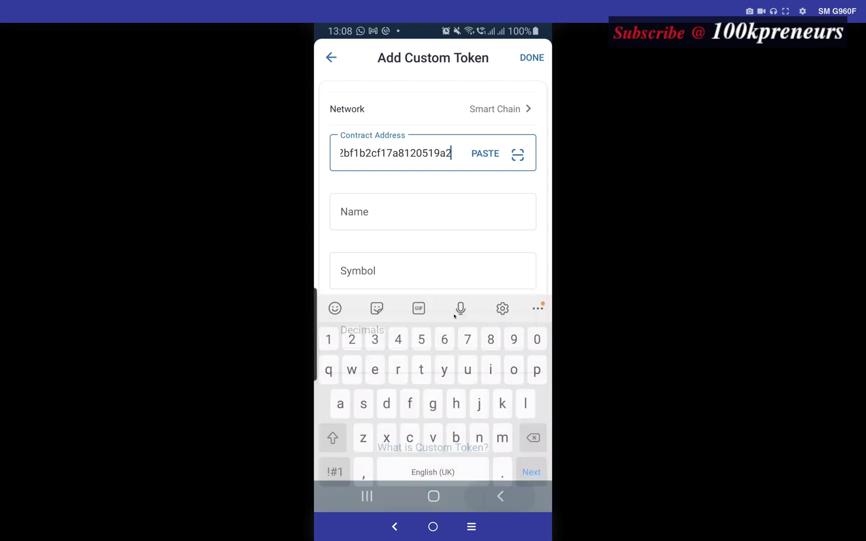
Step: Name the custom token Pandainu with symbol PWT and 8 decimals, save it and return to the wallet overview
click(375, 213)
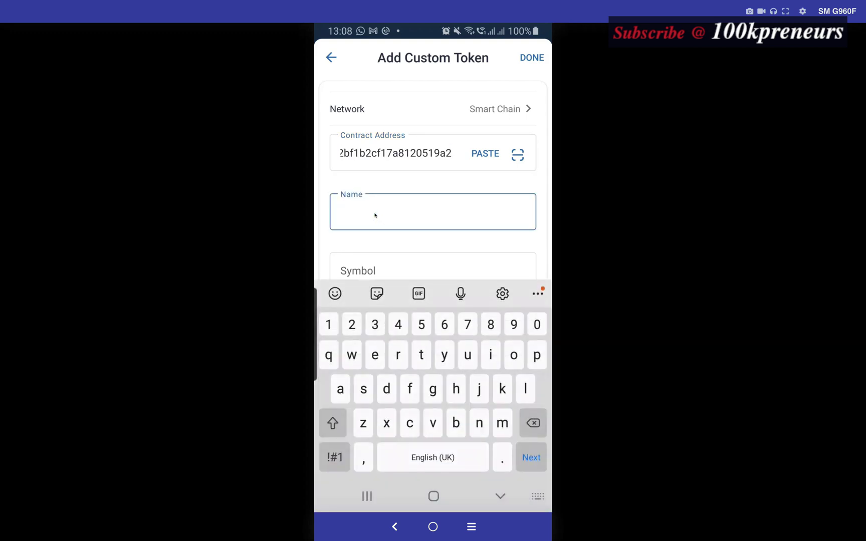
text(Pandainu)
click(420, 261)
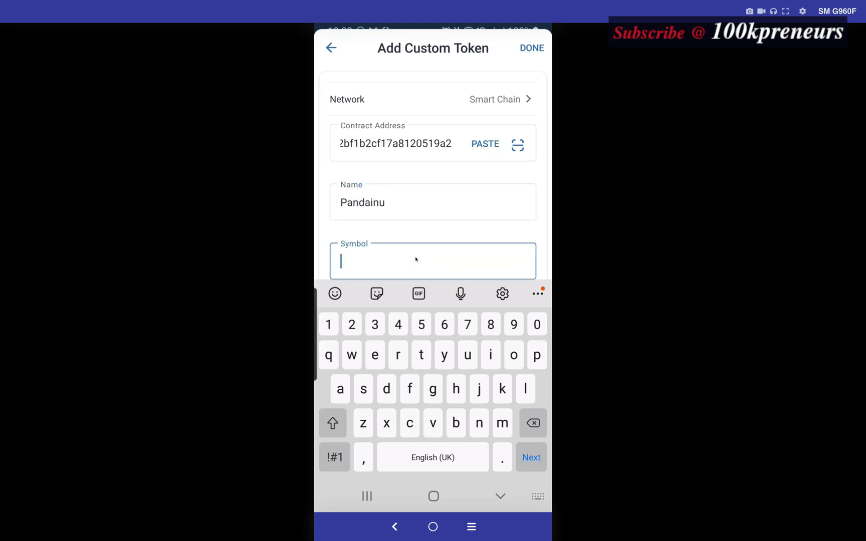
text(PWT)
click(496, 496)
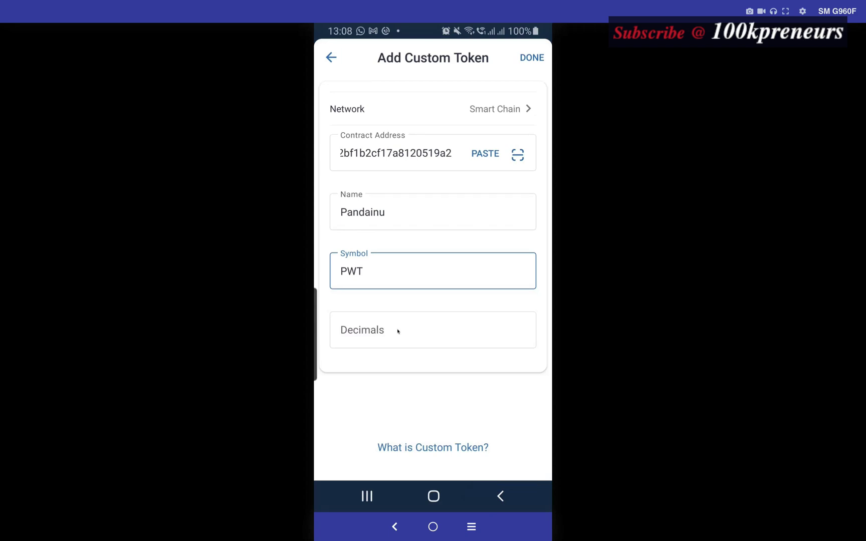
click(398, 331)
text(8)
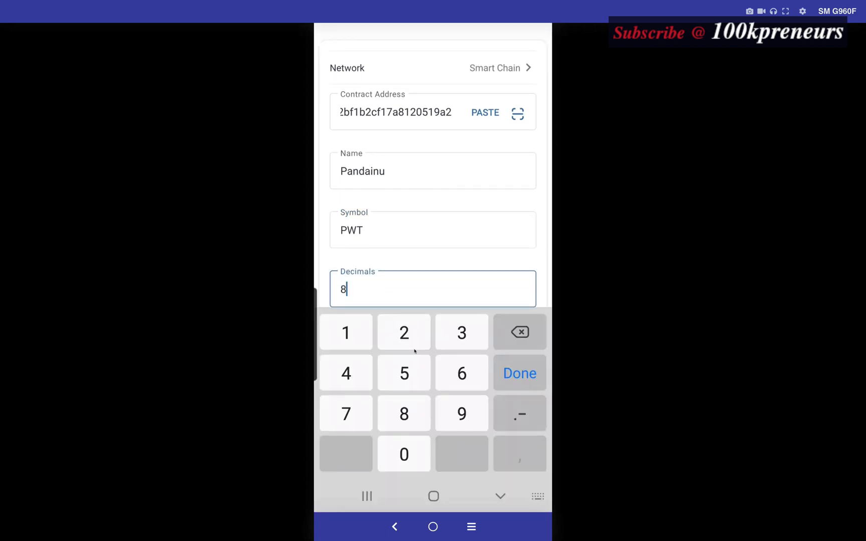
click(520, 373)
click(528, 57)
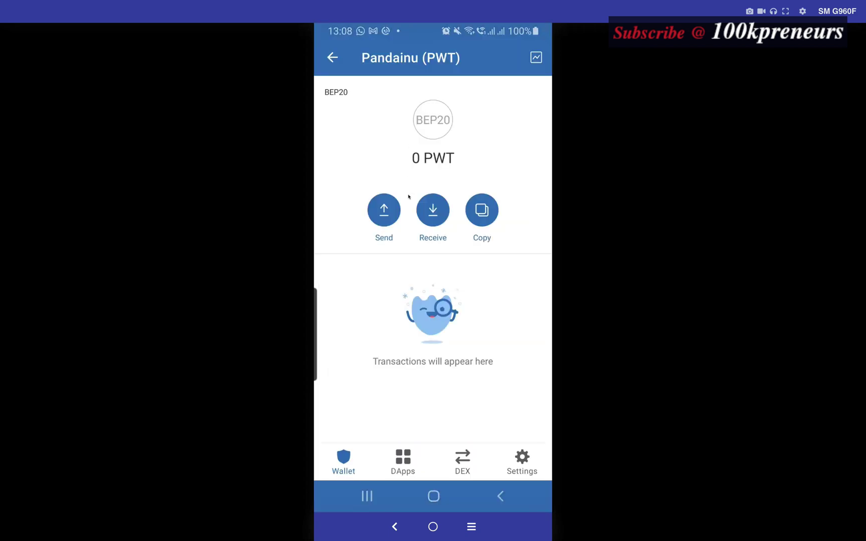
click(328, 54)
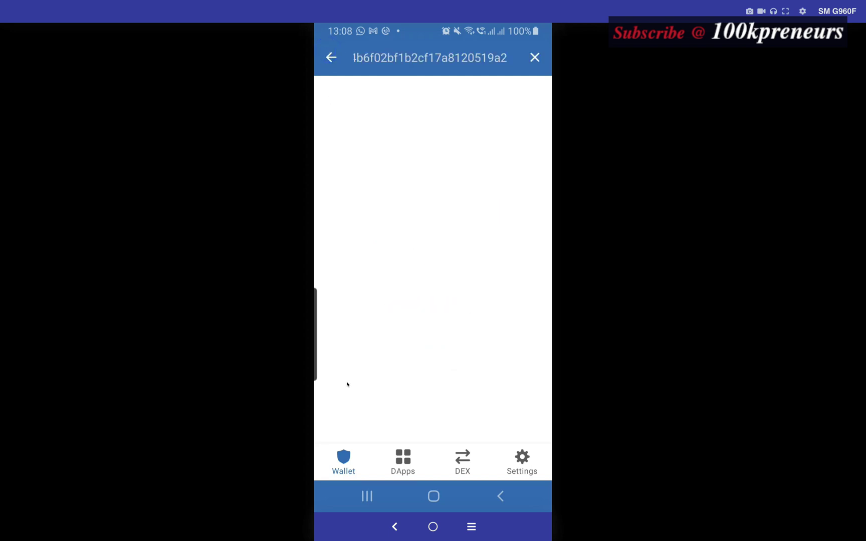
click(367, 474)
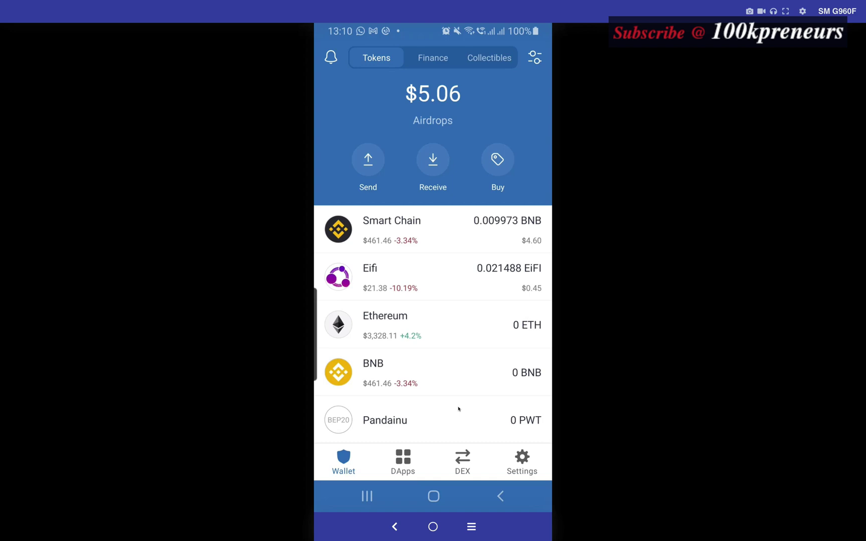
Step: Reopen PancakeSwap from the DApps history and go to its Exchange page
click(403, 460)
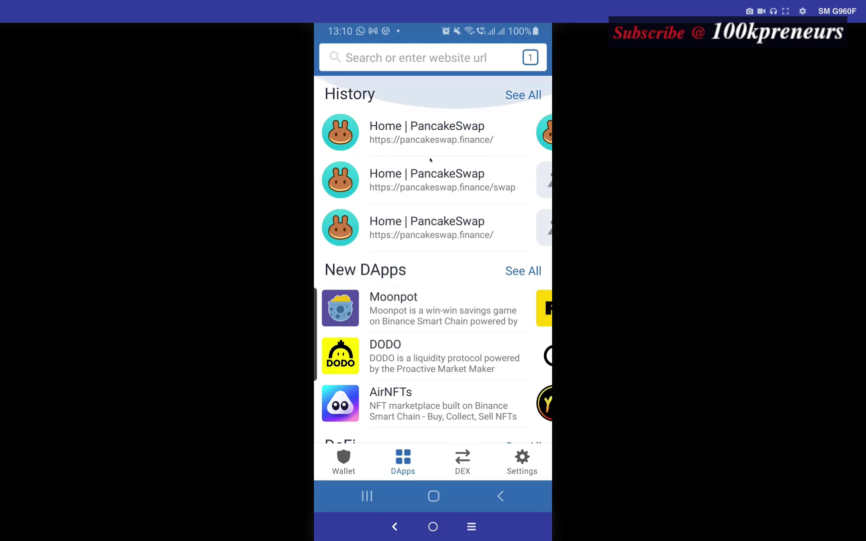
click(410, 134)
click(332, 96)
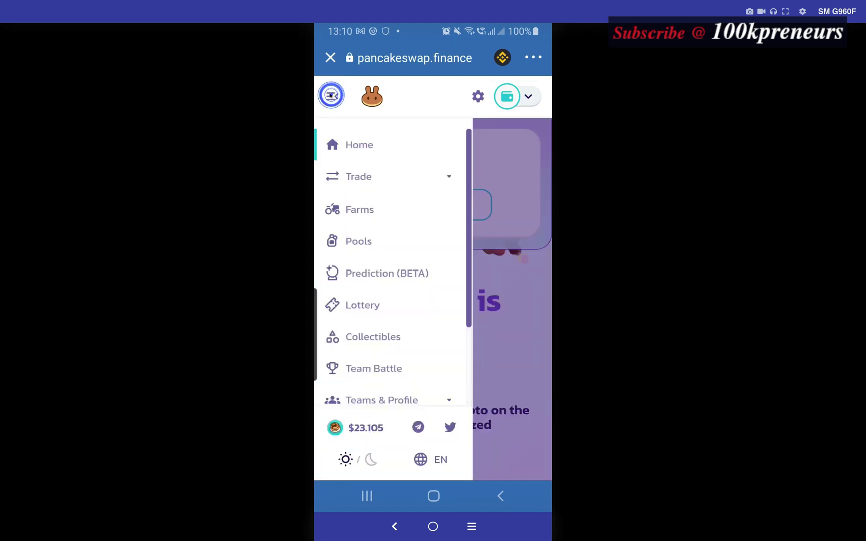
click(369, 181)
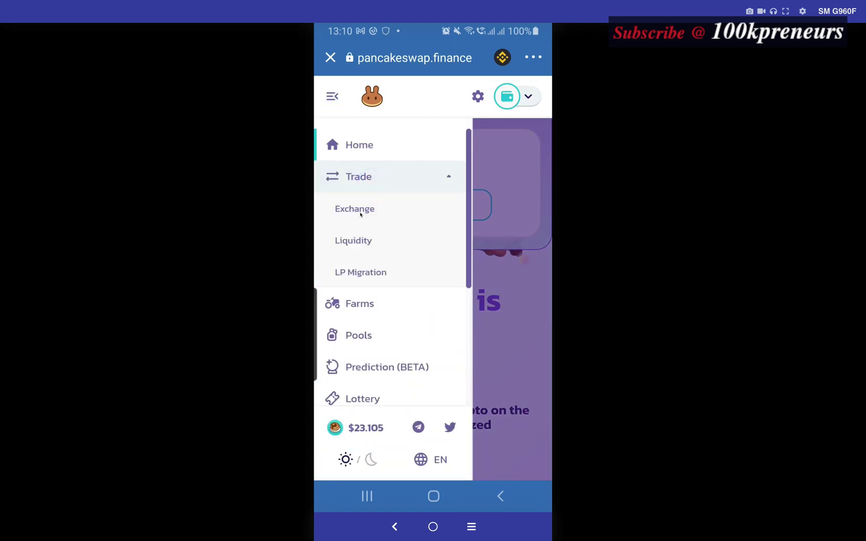
click(359, 209)
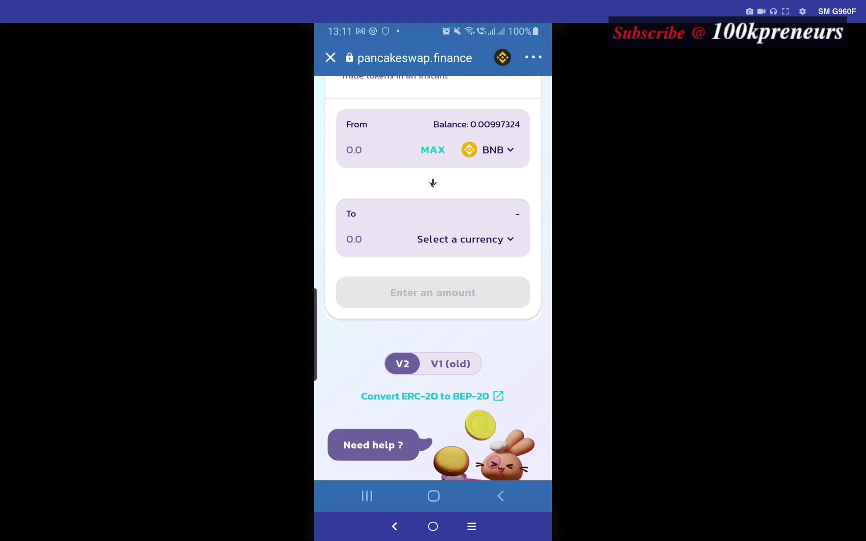
Step: Reverse the swap direction so BNB is received and choose EiFI as the source token by pasting its contract address
click(432, 183)
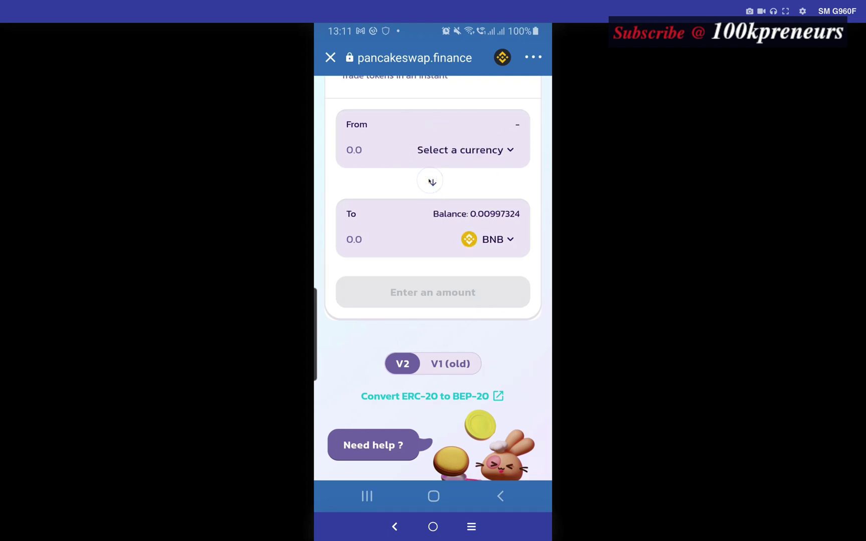
click(508, 149)
click(454, 162)
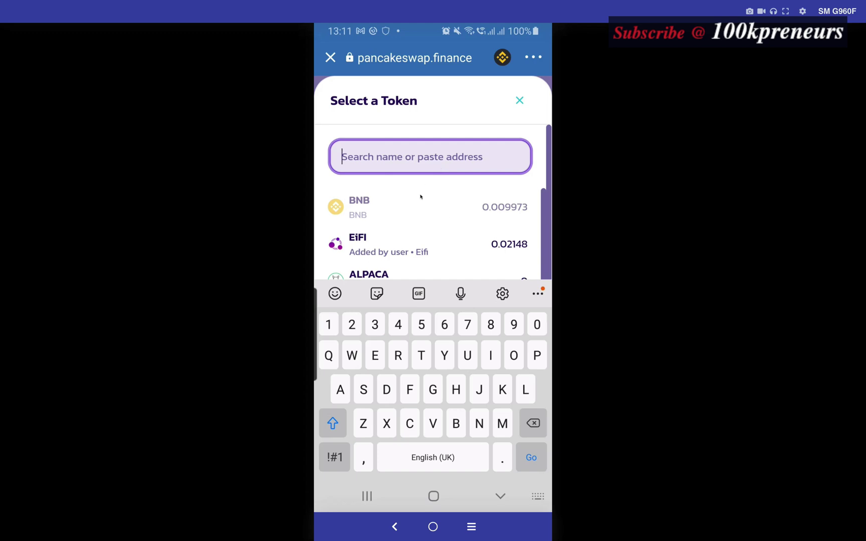
click(389, 160)
click(348, 127)
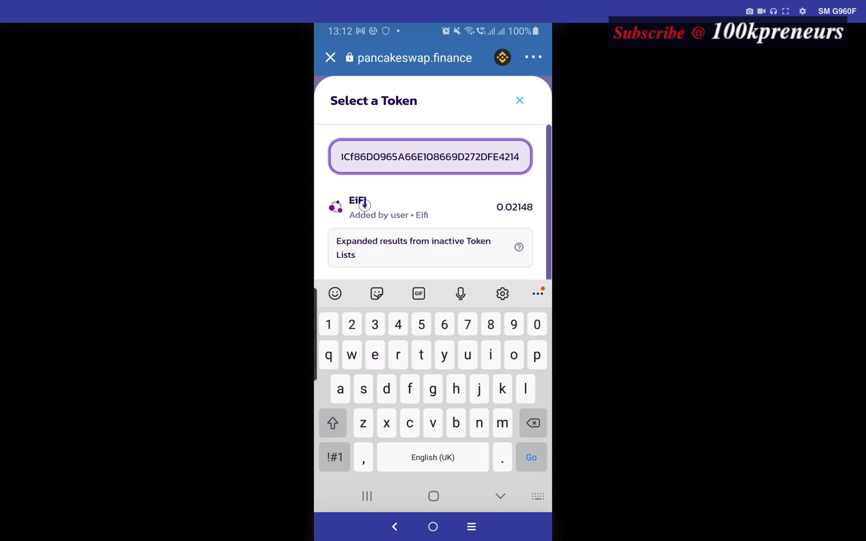
click(360, 203)
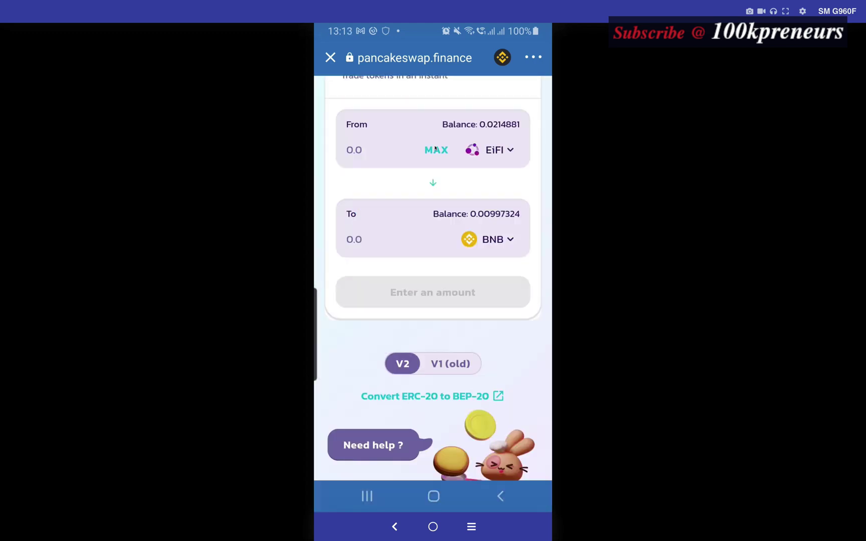
Step: Try to enable EiFI for swapping the maximum amount to BNB, cancel the contract call and return to the wallet overview
click(352, 152)
click(433, 150)
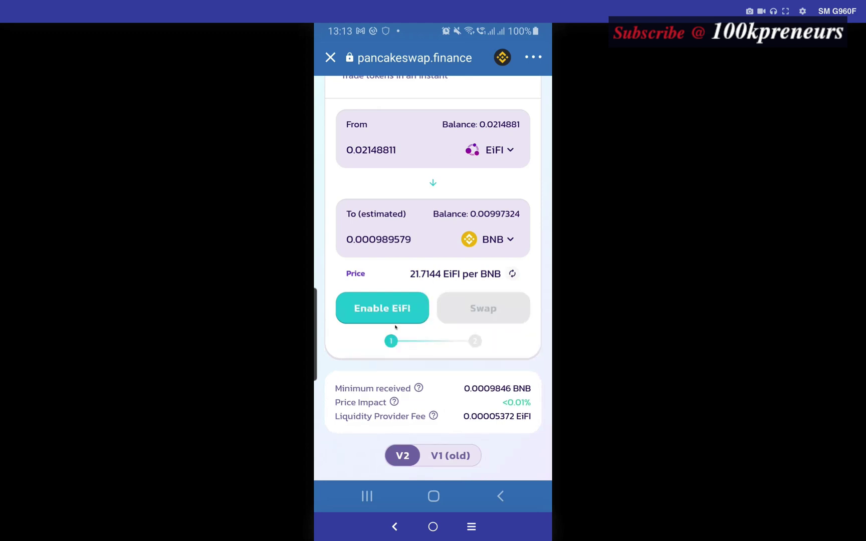
click(381, 311)
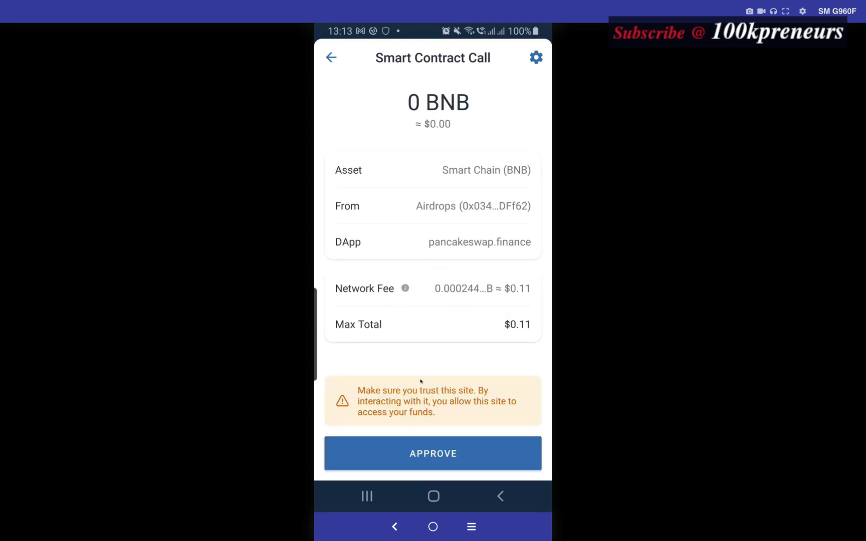
click(330, 57)
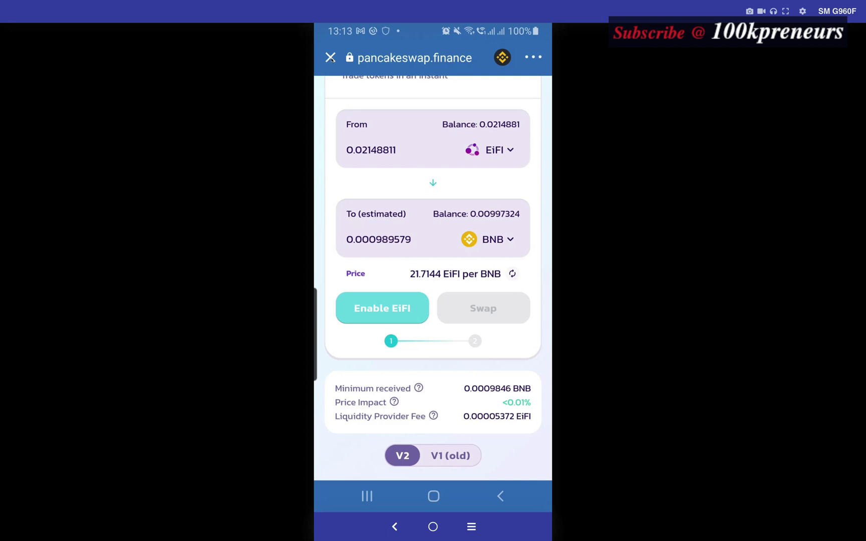
click(331, 57)
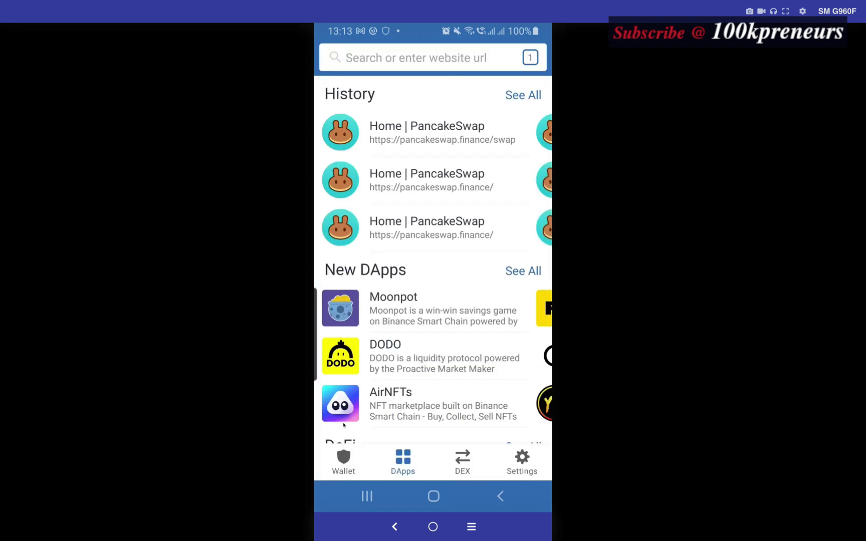
click(342, 458)
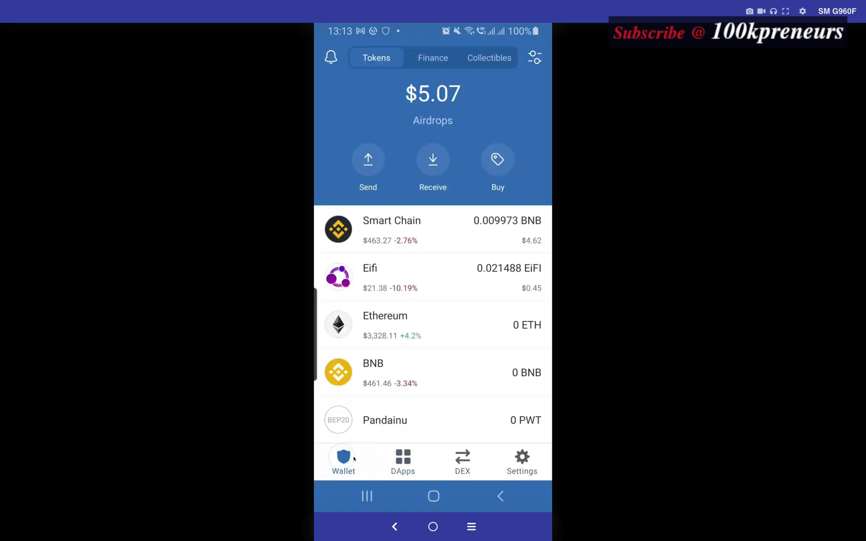
Step: Open poocoin.app in the DApps browser and connect the wallet to it on the Smart Chain network
click(406, 460)
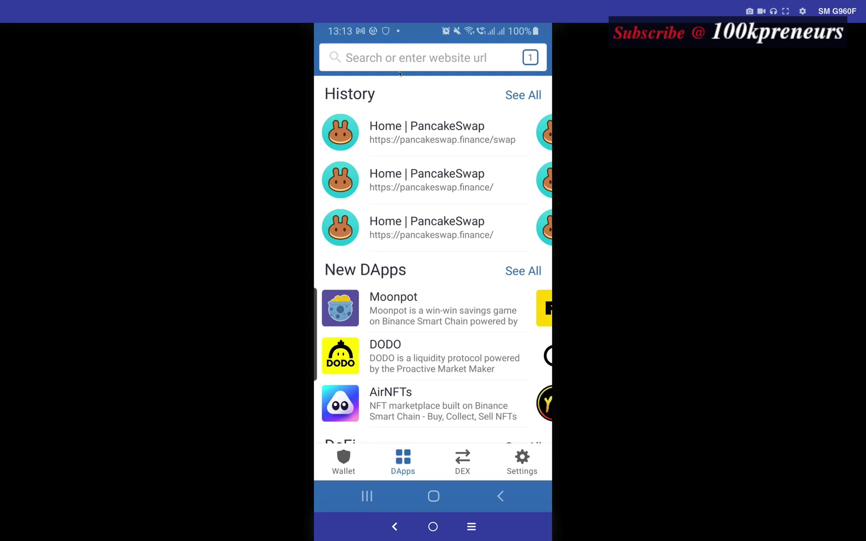
click(396, 56)
text(poo)
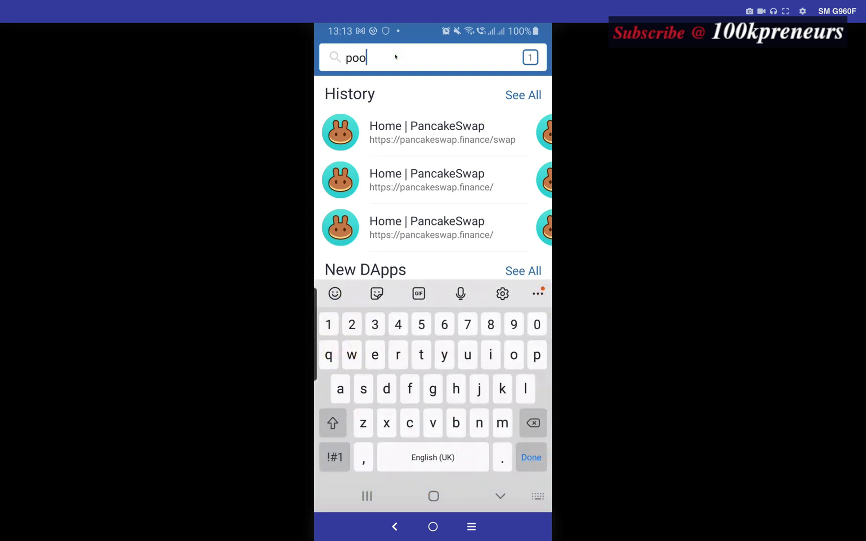
text(coin.app)
click(526, 457)
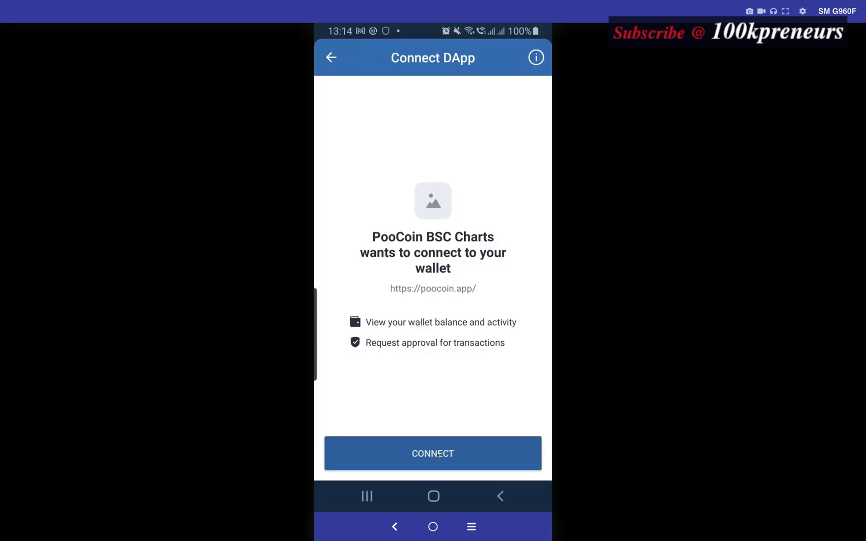
click(437, 454)
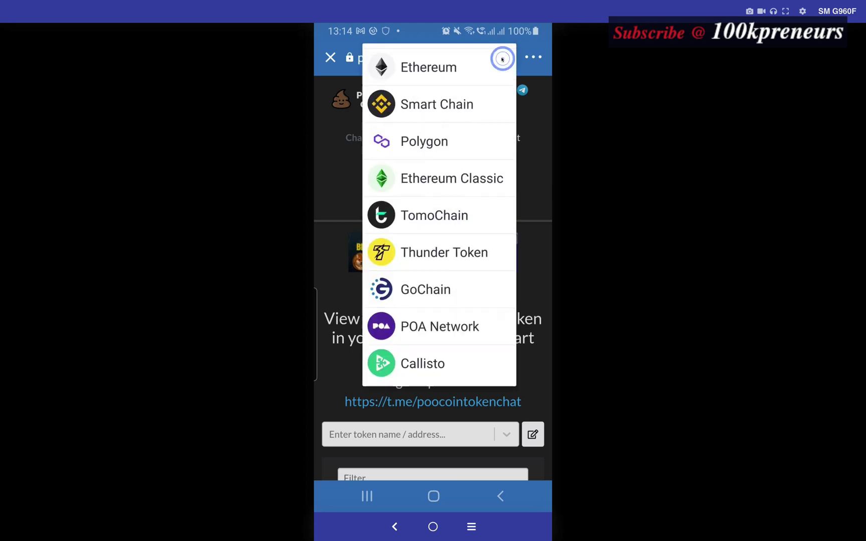
click(420, 109)
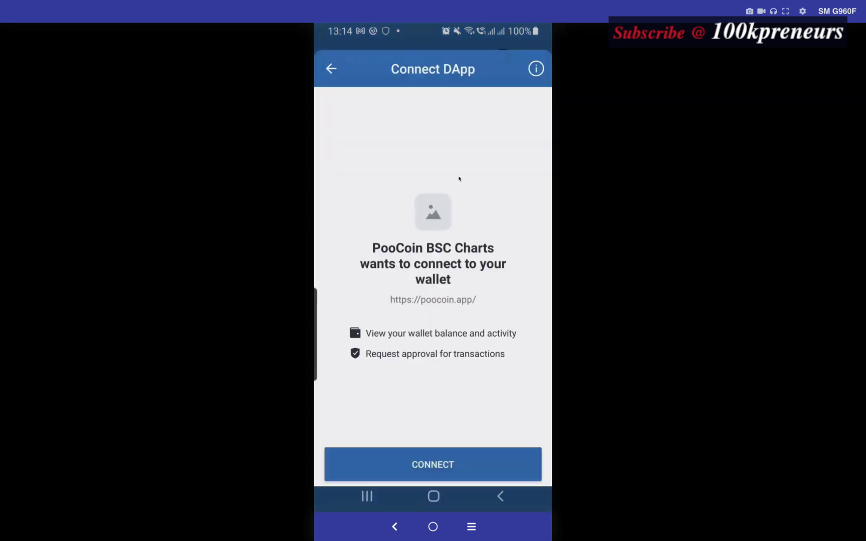
click(434, 447)
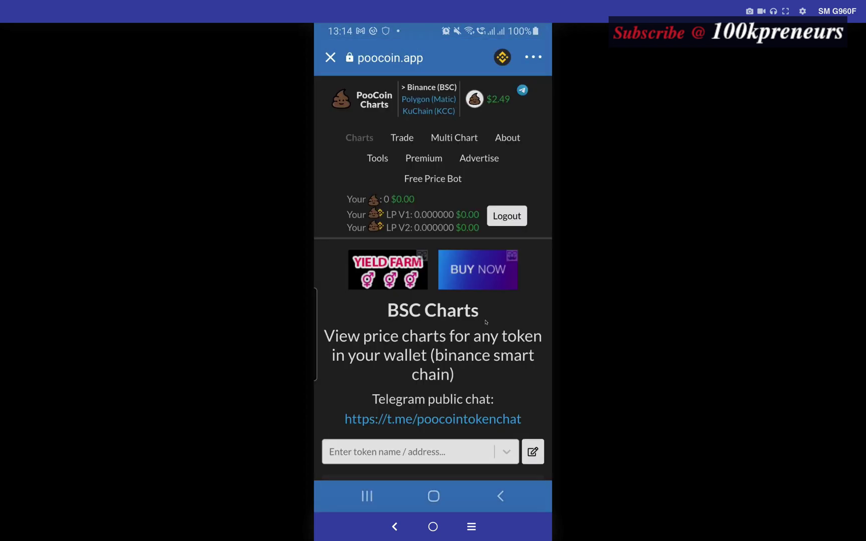
Step: Open the Eifi (EiFI) token chart on PooCoin by searching for its pasted contract address
scroll(485, 323, down, 5)
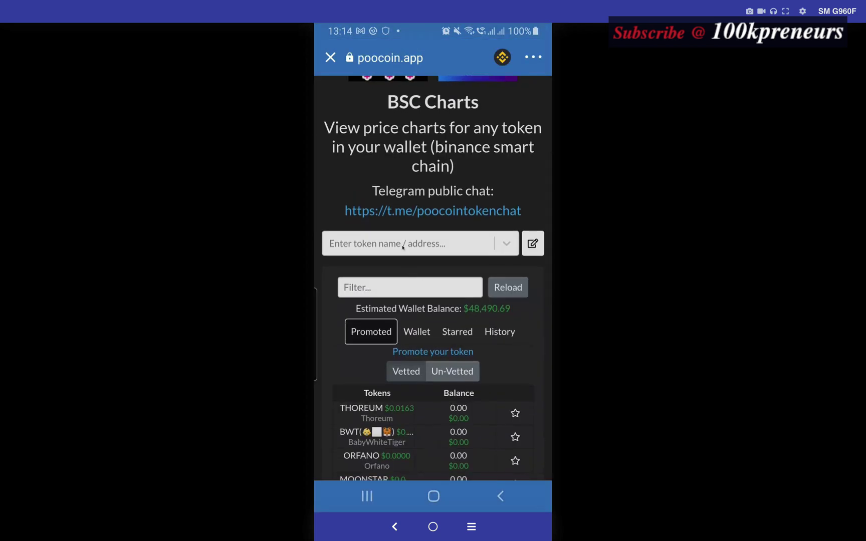
click(402, 245)
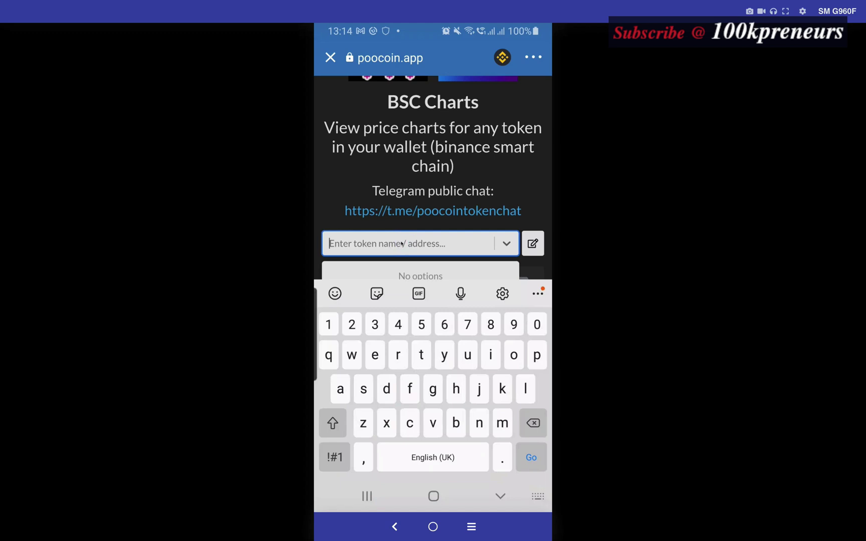
click(402, 244)
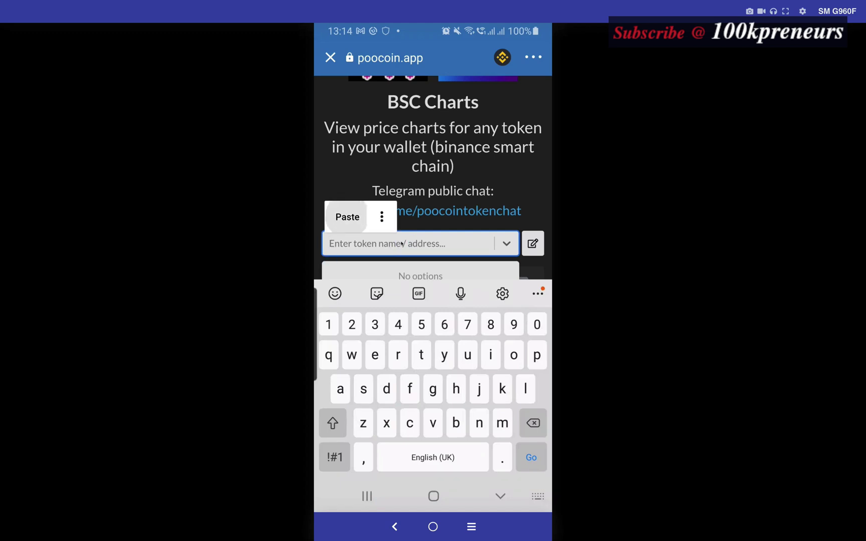
click(348, 214)
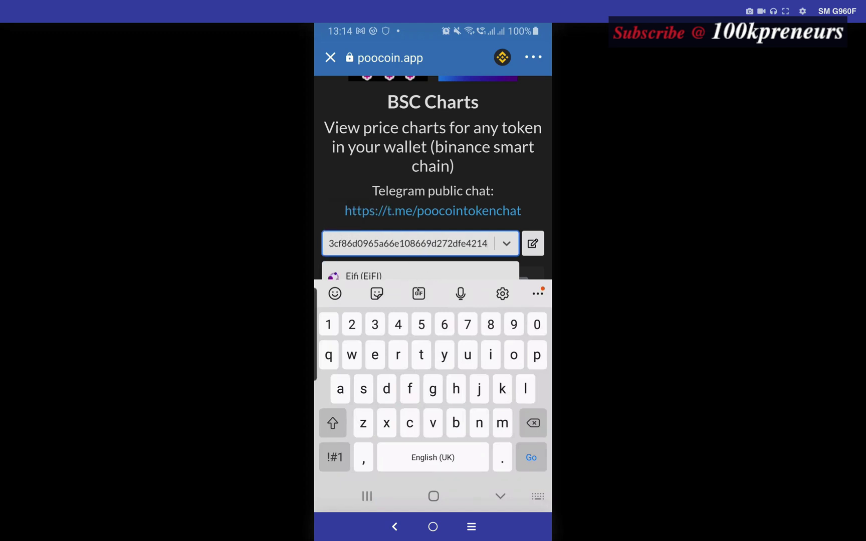
key(Escape)
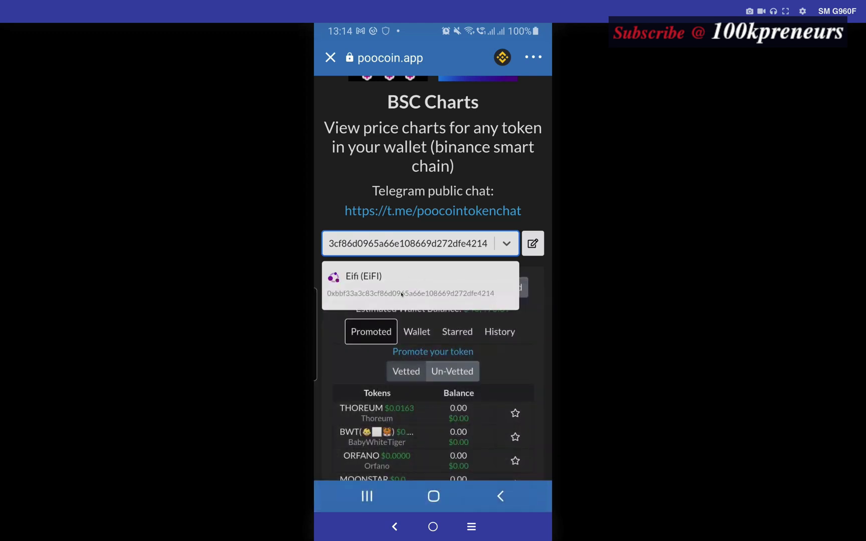
click(367, 282)
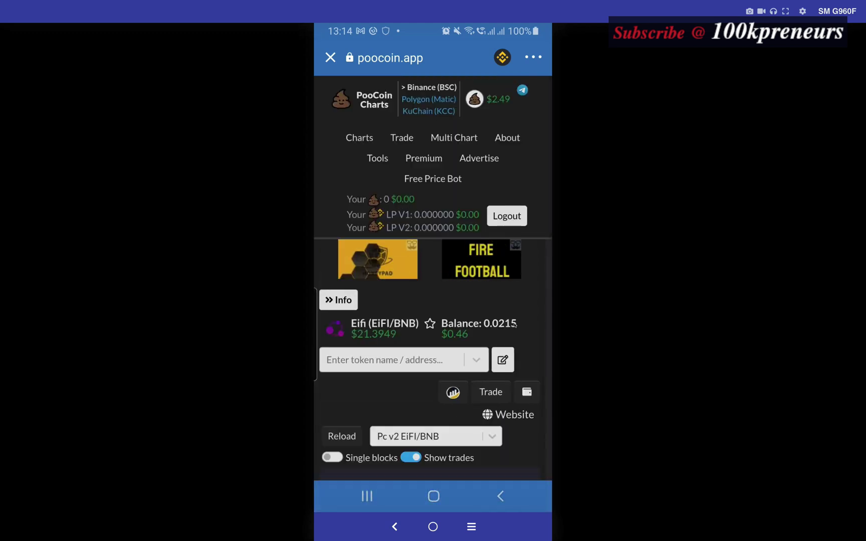
Step: Examine the EiFI/BNB price chart, the token price and the wallet's EiFI balance
scroll(516, 318, down, 2)
scroll(518, 251, down, 4)
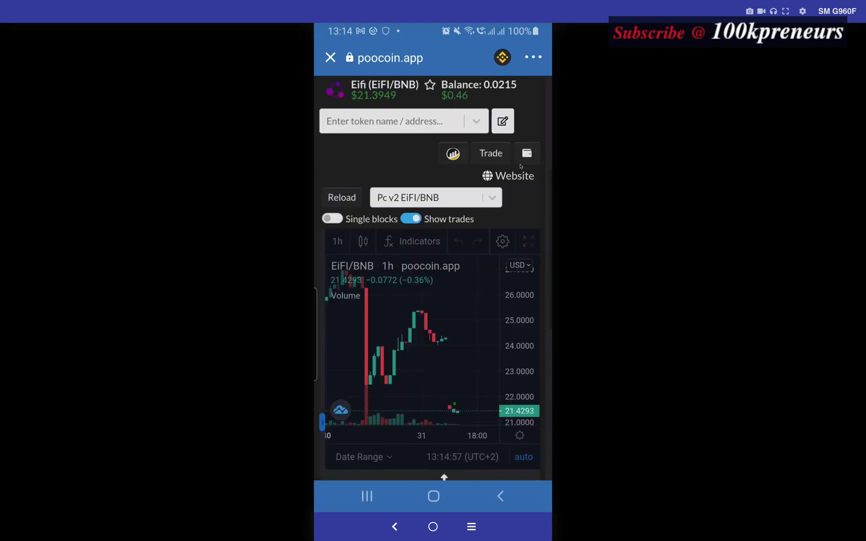
scroll(519, 206, up, 4)
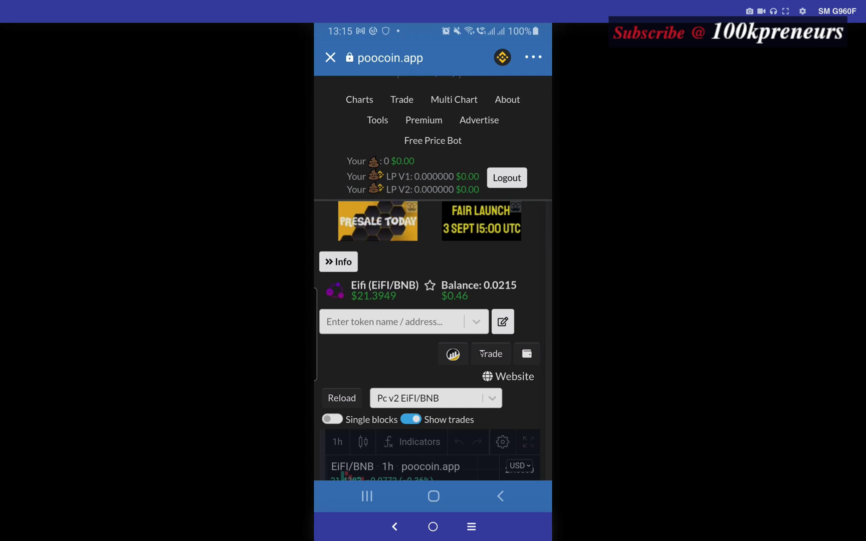
scroll(431, 250, up, 1)
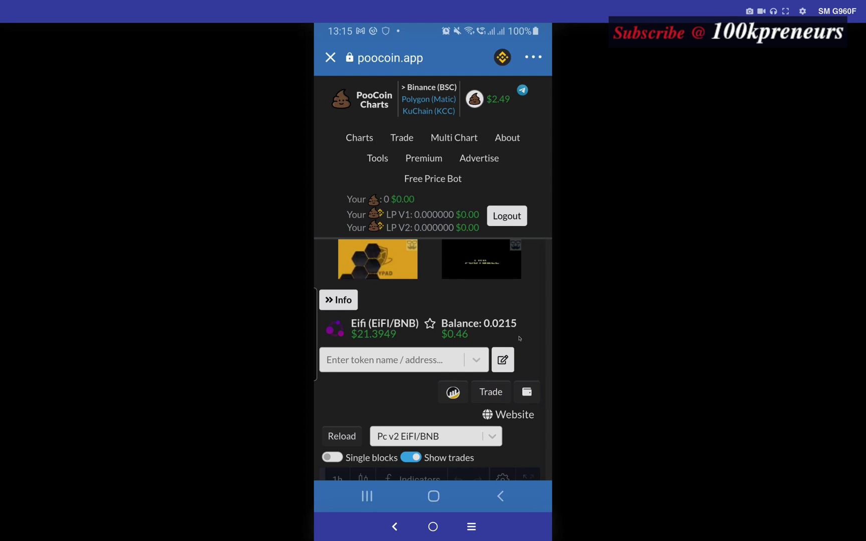
scroll(511, 211, down, 10)
scroll(510, 285, up, 8)
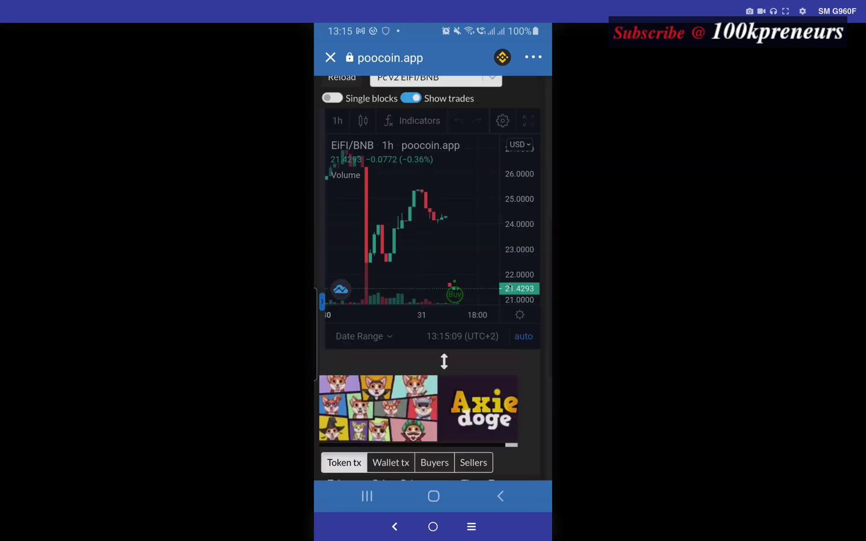
scroll(484, 233, down, 4)
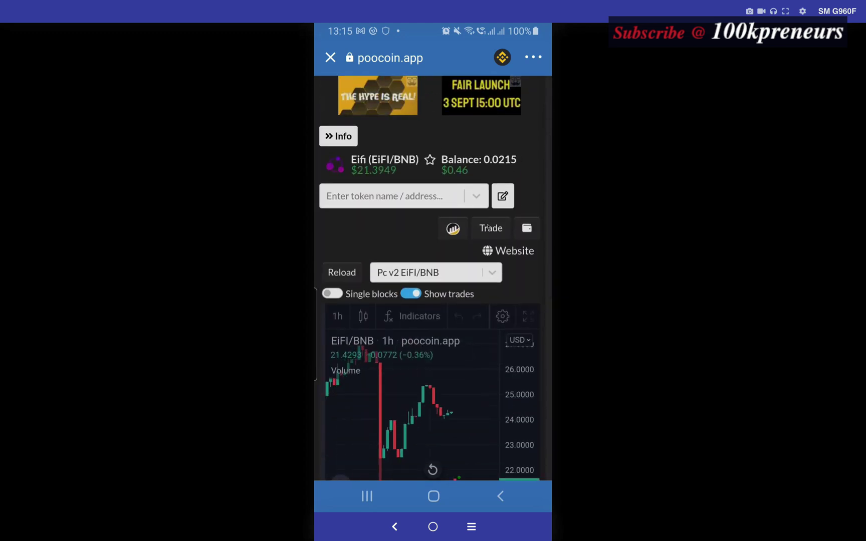
Step: Set up a PooCoin trade from EiFI to BNB using the maximum EiFI amount, 0.02148811
click(487, 228)
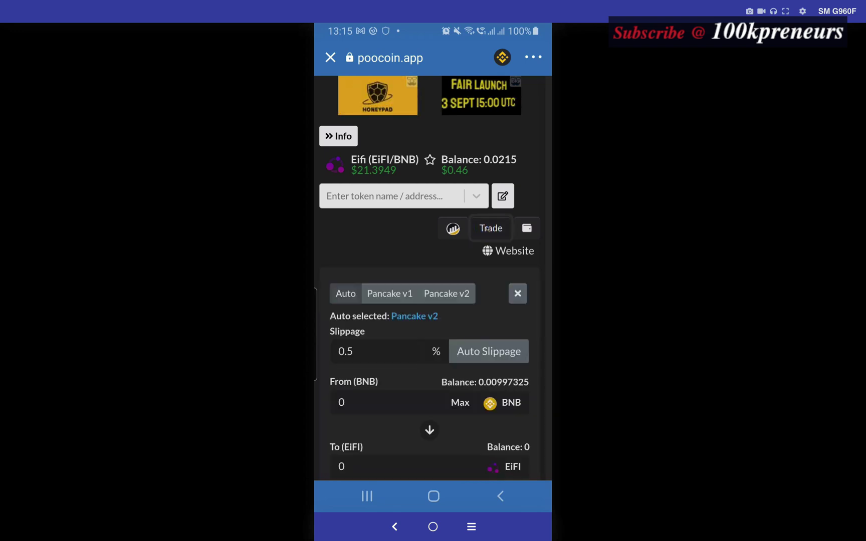
scroll(465, 189, down, 4)
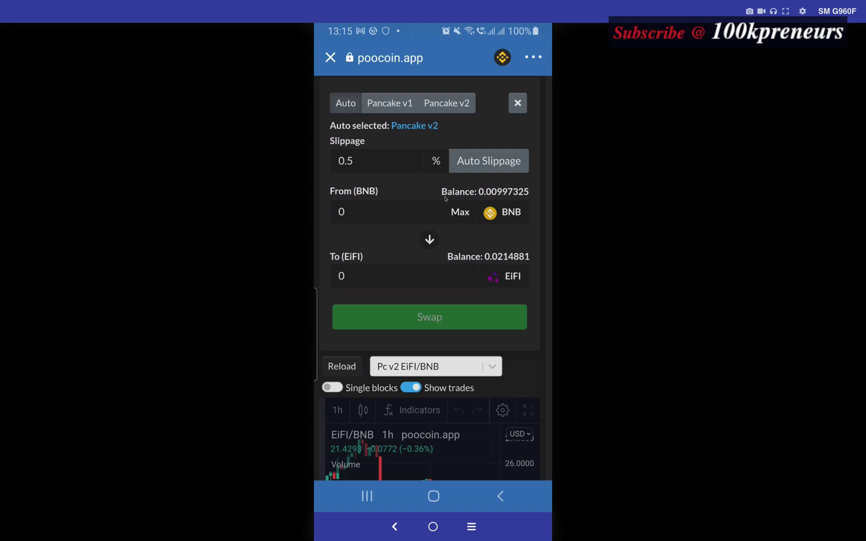
click(428, 240)
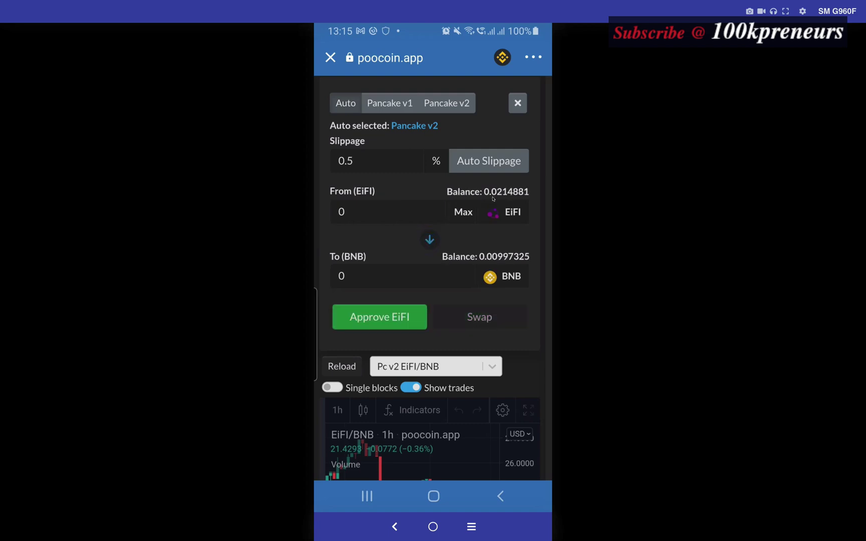
click(456, 213)
click(458, 212)
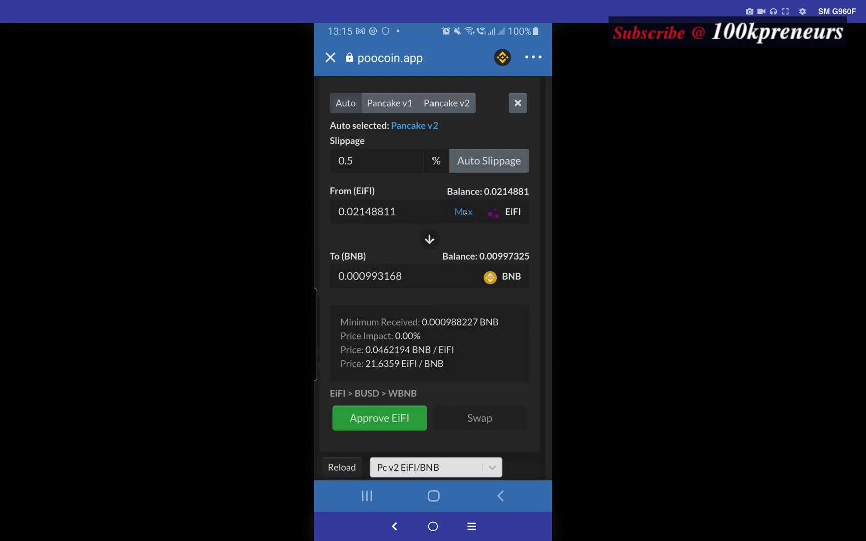
Step: Approve EiFI for trading and submit its swap to BNB, approving both smart contract calls in the wallet
click(391, 422)
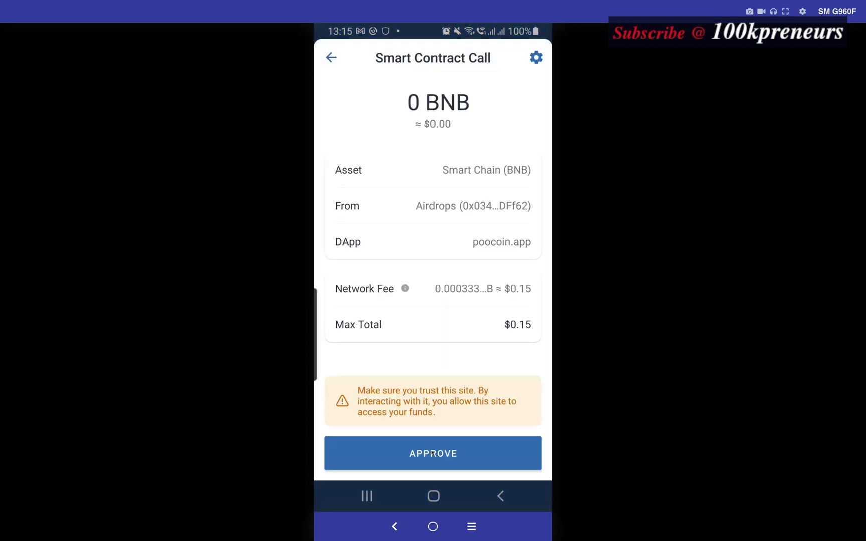
click(433, 454)
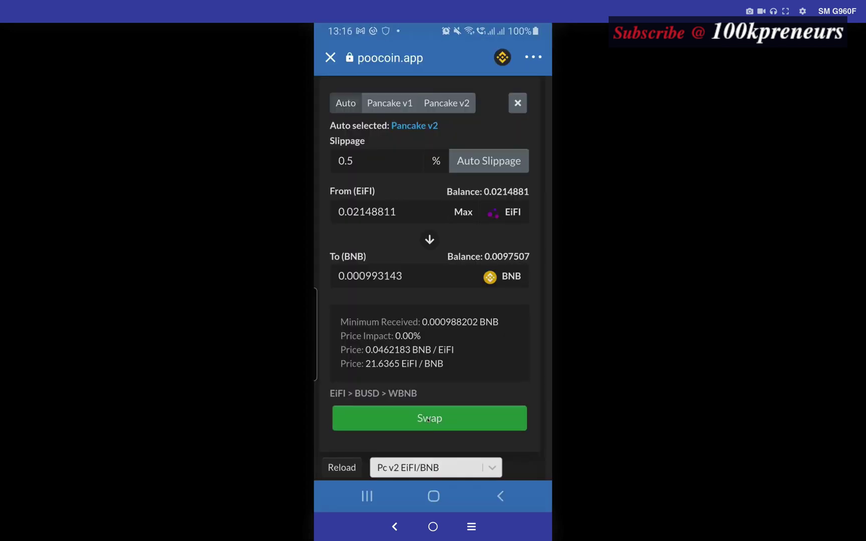
click(428, 420)
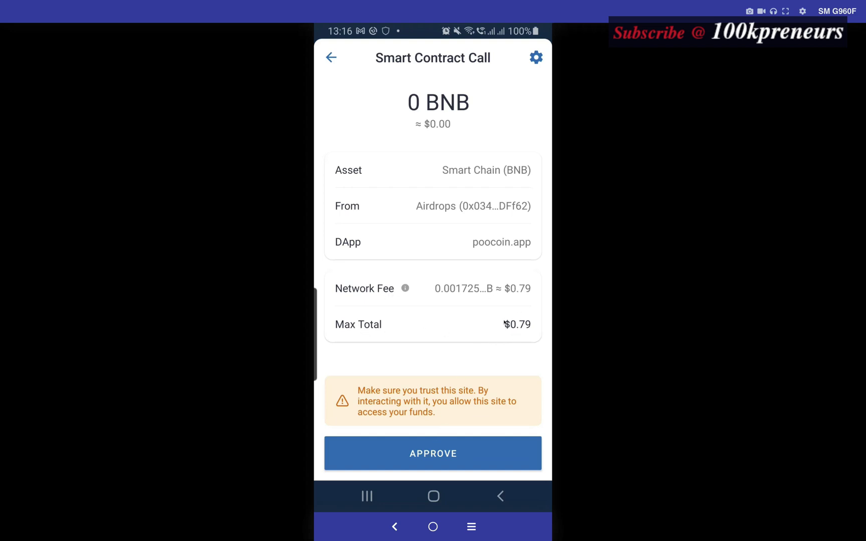
click(430, 450)
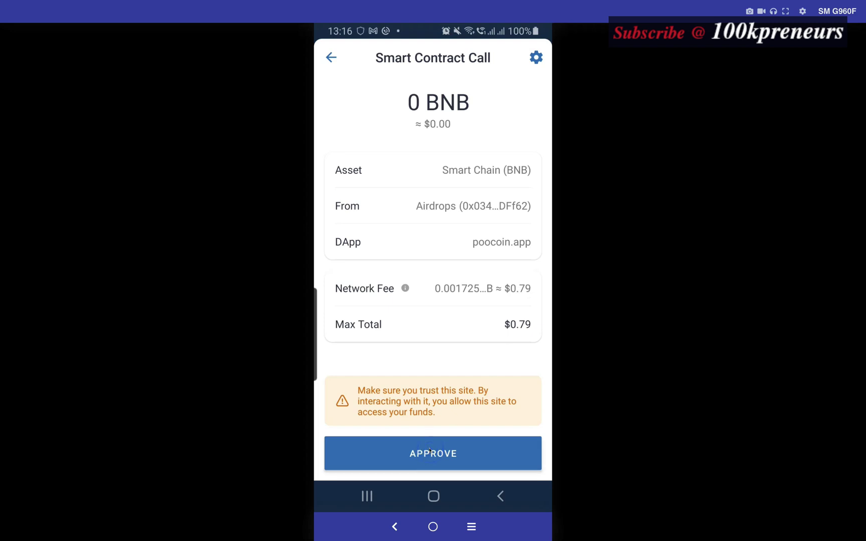